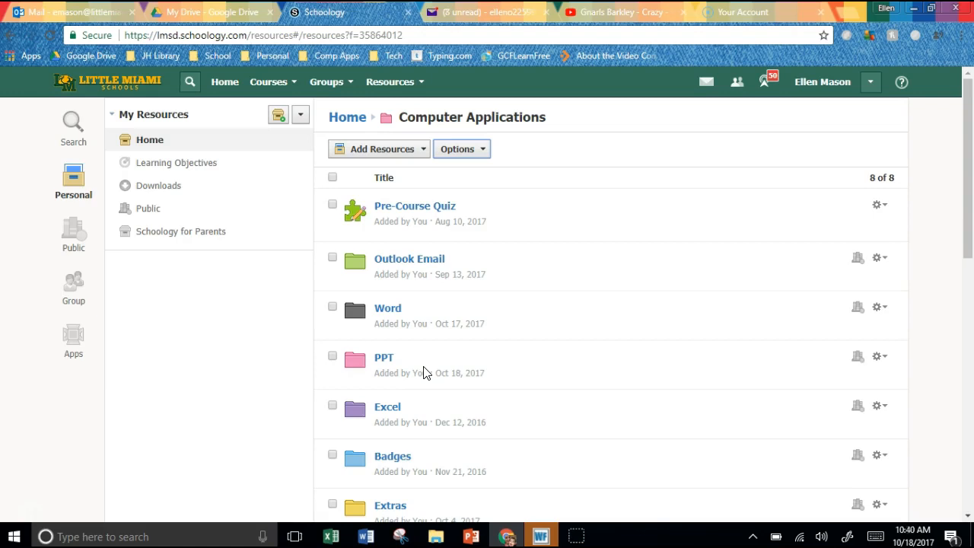
- Open the options of the Word folder in the Computer Applications resources
{"action": "left_click", "coordinate": [363, 329]}
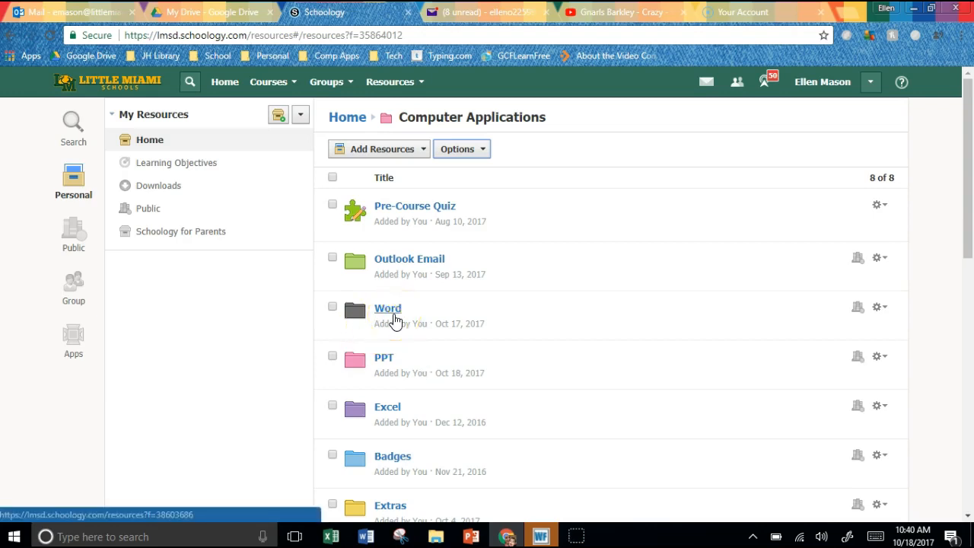
{"action": "left_click", "coordinate": [879, 309]}
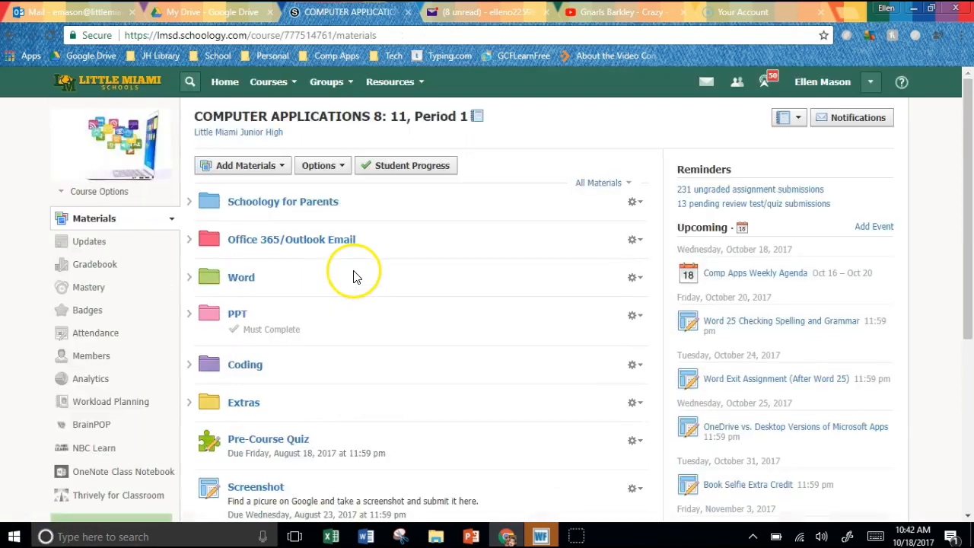
- Expand the Word folder near the end of the Period 1 course materials and look through its assignments
{"action": "scroll", "coordinate": [338, 279], "scroll_direction": "down", "scroll_amount": 4}
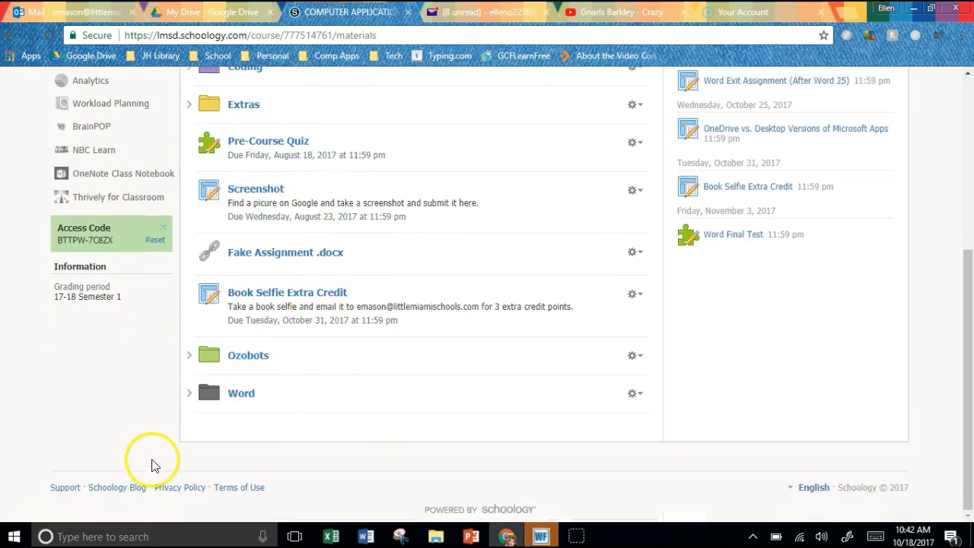
{"action": "left_click", "coordinate": [190, 393]}
{"action": "scroll", "coordinate": [403, 417], "scroll_direction": "down", "scroll_amount": 7}
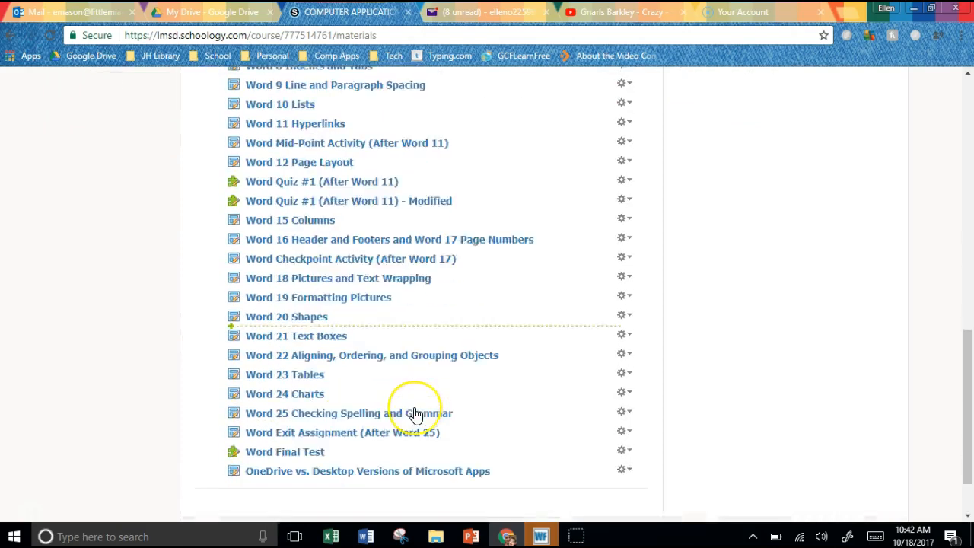
{"action": "scroll", "coordinate": [415, 415], "scroll_direction": "up", "scroll_amount": 3}
{"action": "scroll", "coordinate": [417, 415], "scroll_direction": "up", "scroll_amount": 2}
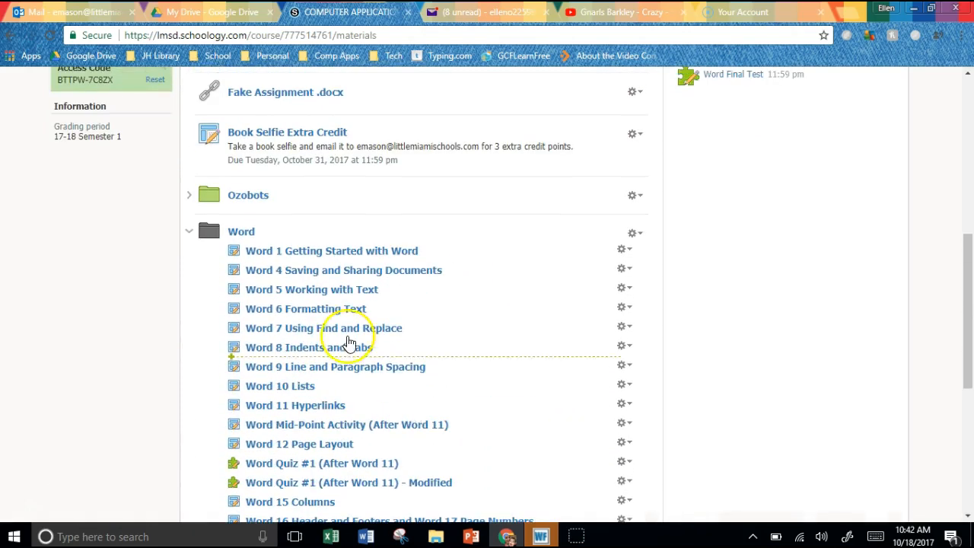
{"action": "left_click", "coordinate": [279, 261]}
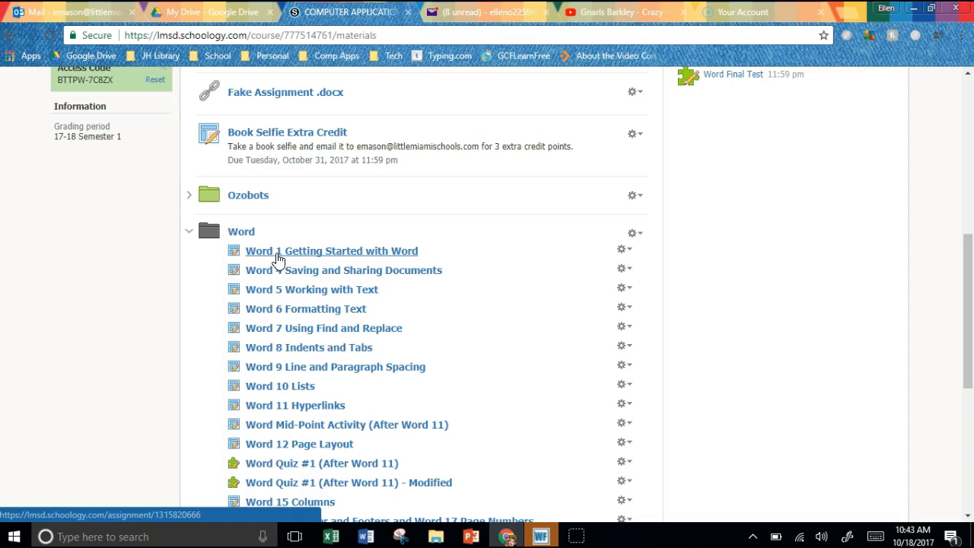
{"action": "left_click", "coordinate": [628, 254]}
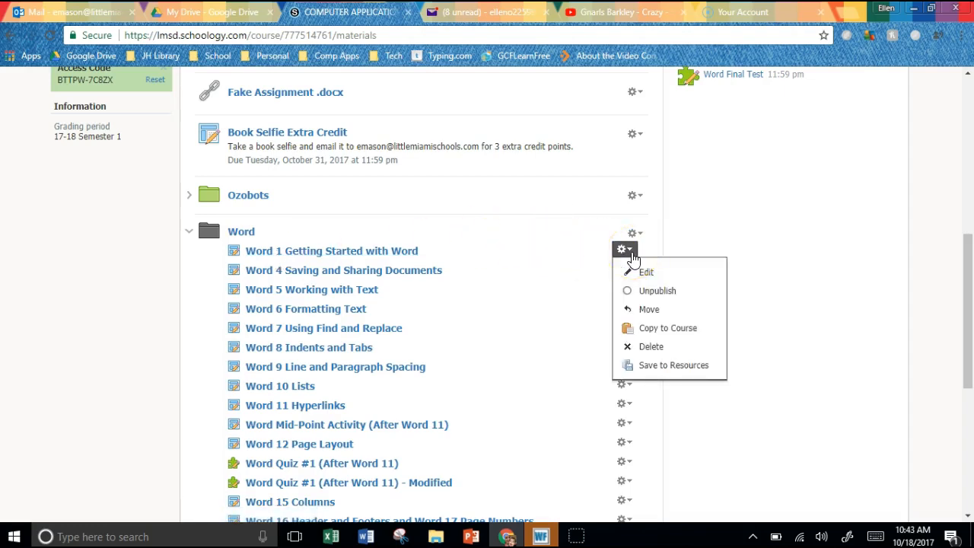
{"action": "left_click", "coordinate": [643, 276]}
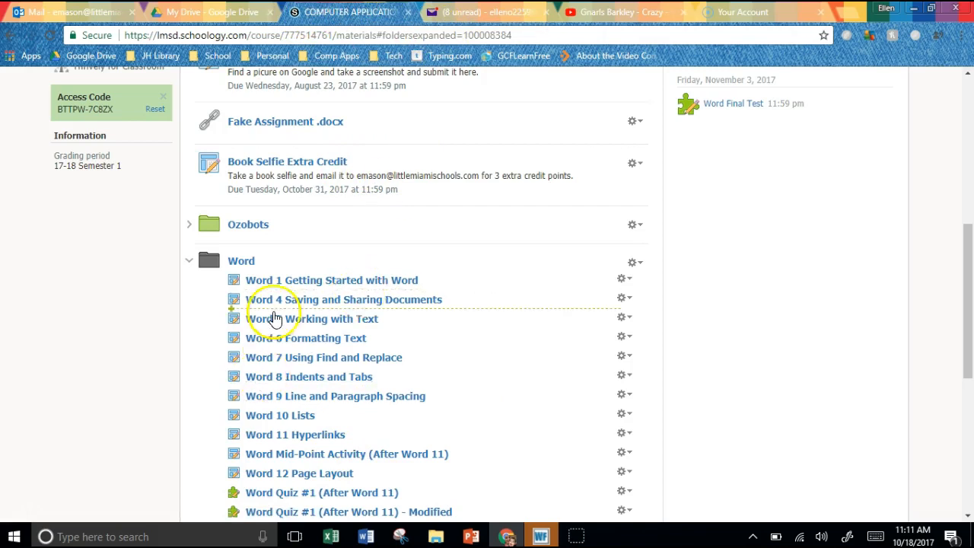
{"action": "left_click", "coordinate": [637, 280]}
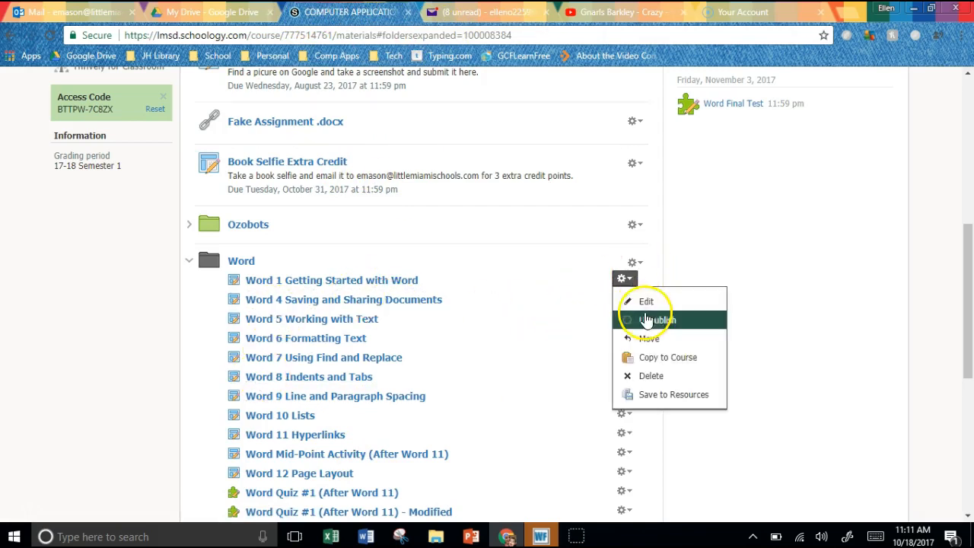
{"action": "left_click", "coordinate": [642, 301]}
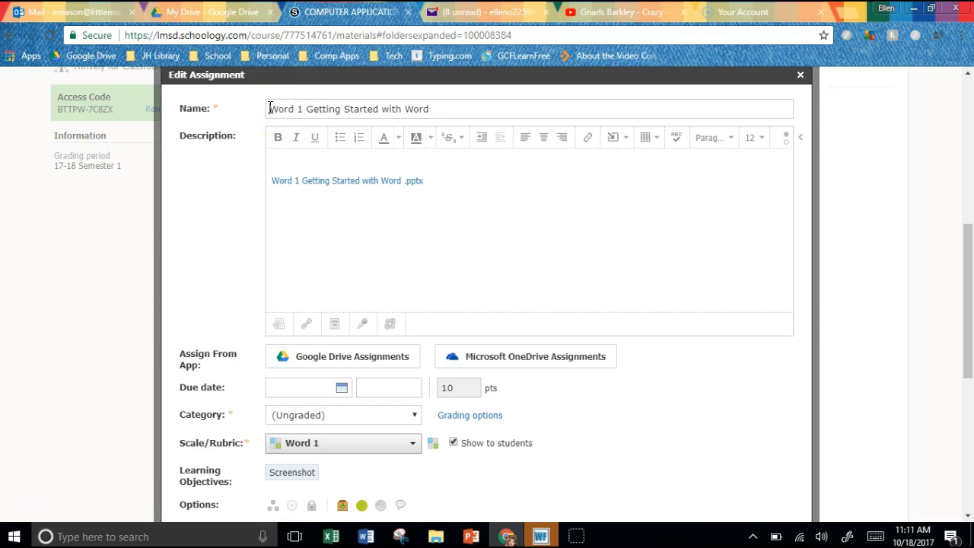
{"action": "left_click", "coordinate": [800, 75]}
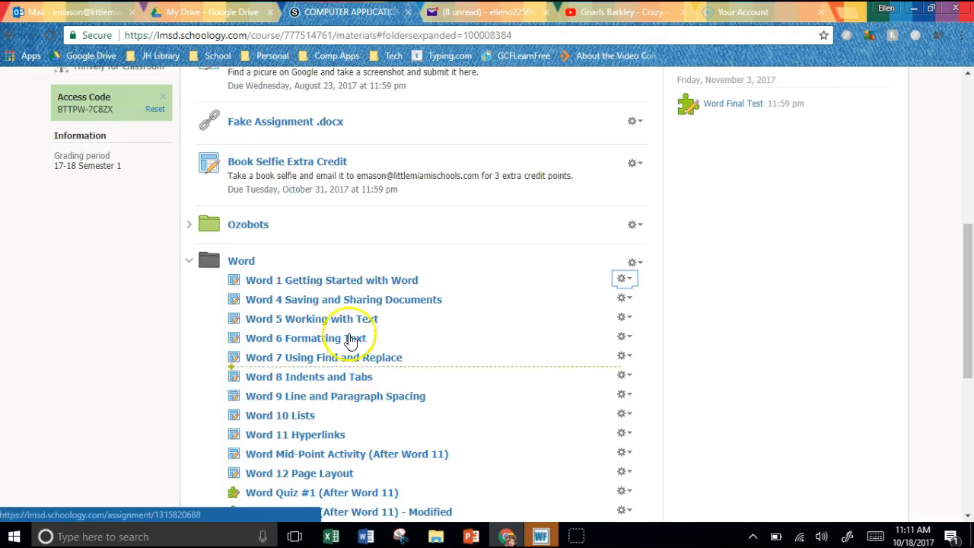
{"action": "left_click", "coordinate": [263, 456]}
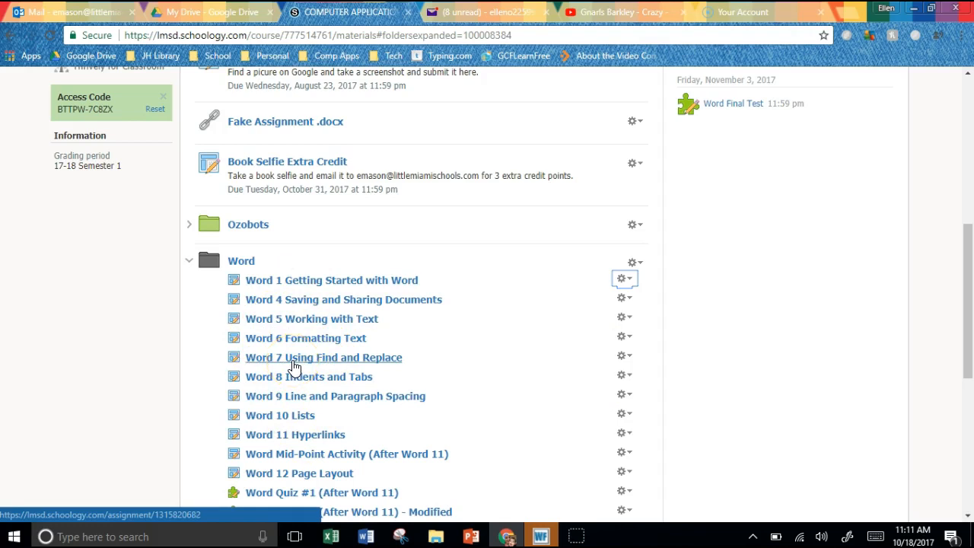
- Edit the Word 1 assignment and rename it "2.00 Word 1 Getting Started with Word"
{"action": "left_click", "coordinate": [623, 280]}
{"action": "left_click", "coordinate": [651, 300]}
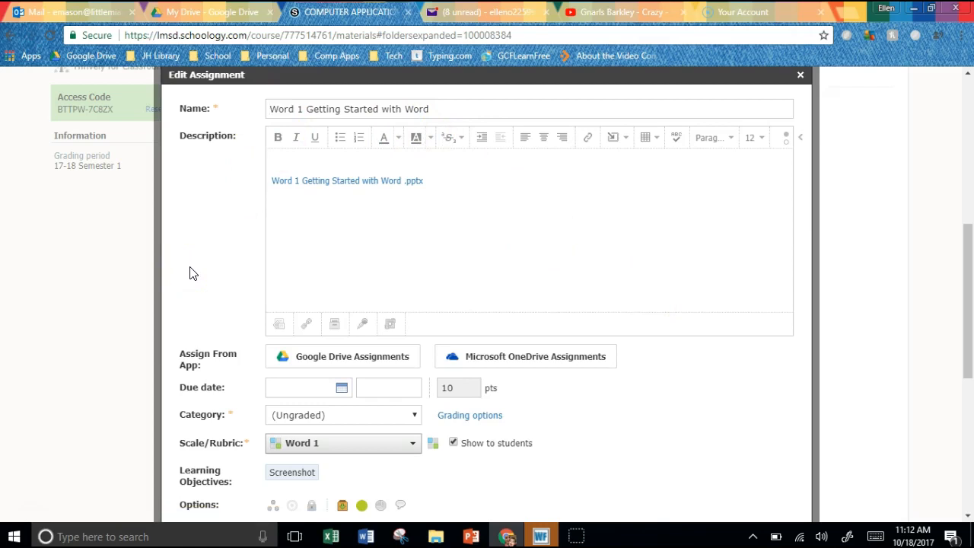
{"action": "type", "text": "2."}
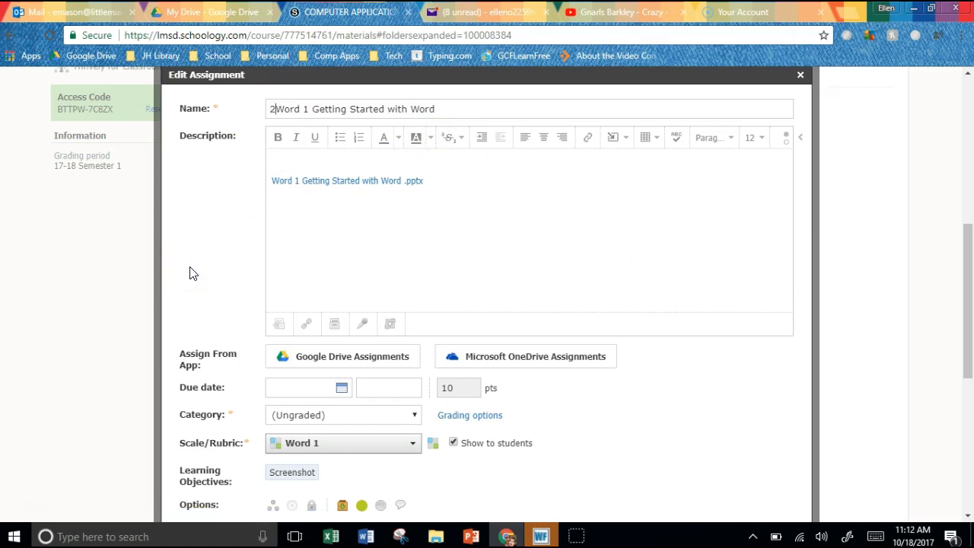
{"action": "type", "text": "00"}
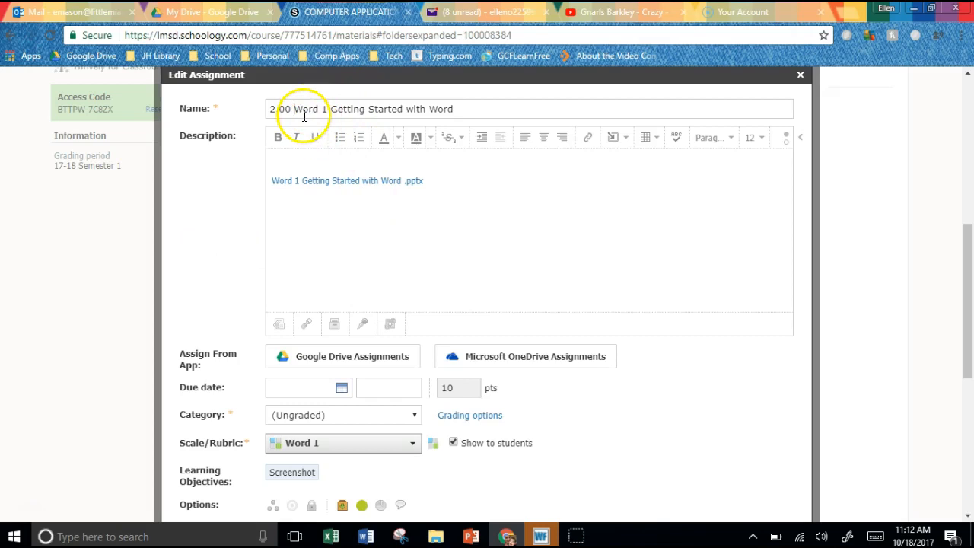
- Set the Word 1 assignment's category to Classwork/Homework and its grading period to 17-18 Semester 1
{"action": "scroll", "coordinate": [392, 343], "scroll_direction": "down", "scroll_amount": 1}
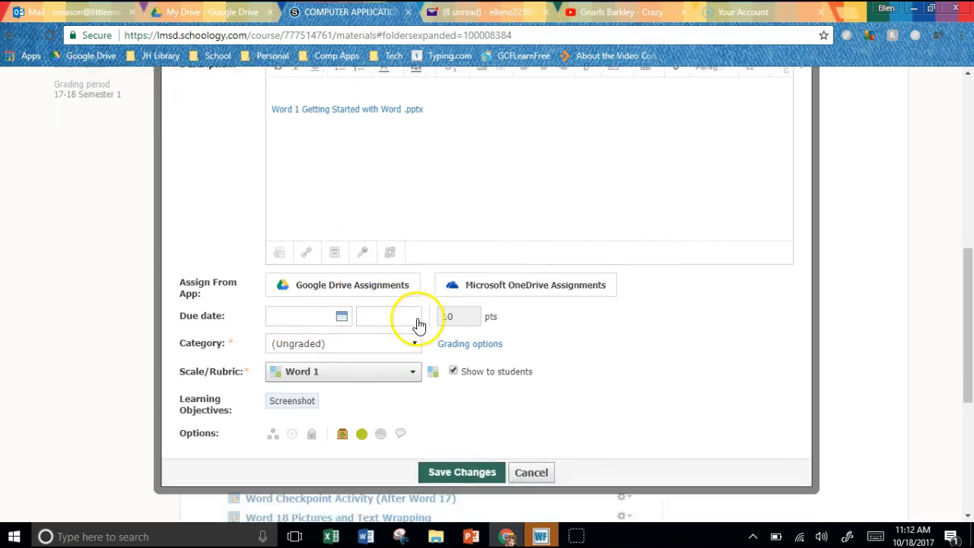
{"action": "left_click", "coordinate": [316, 319]}
{"action": "left_click", "coordinate": [347, 347]}
{"action": "left_click", "coordinate": [415, 346]}
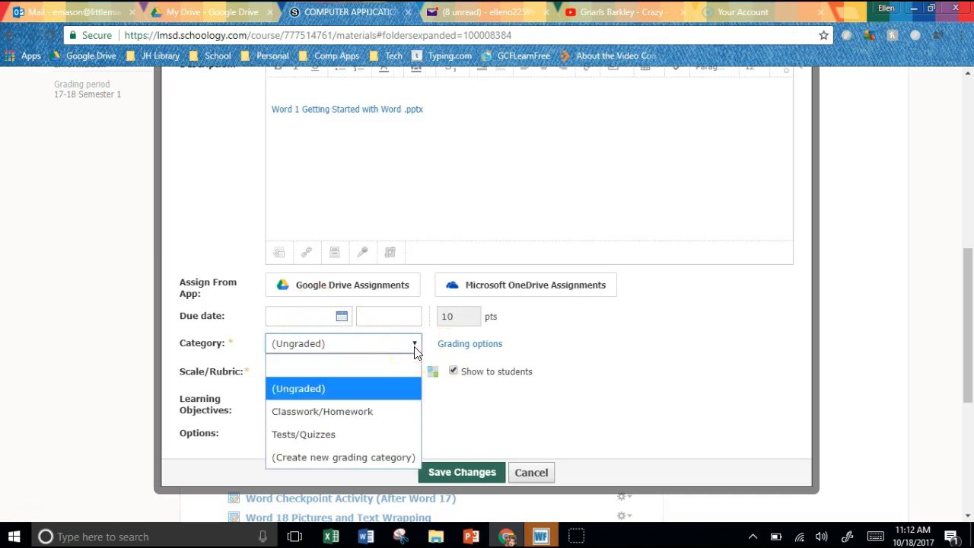
{"action": "left_click", "coordinate": [373, 409]}
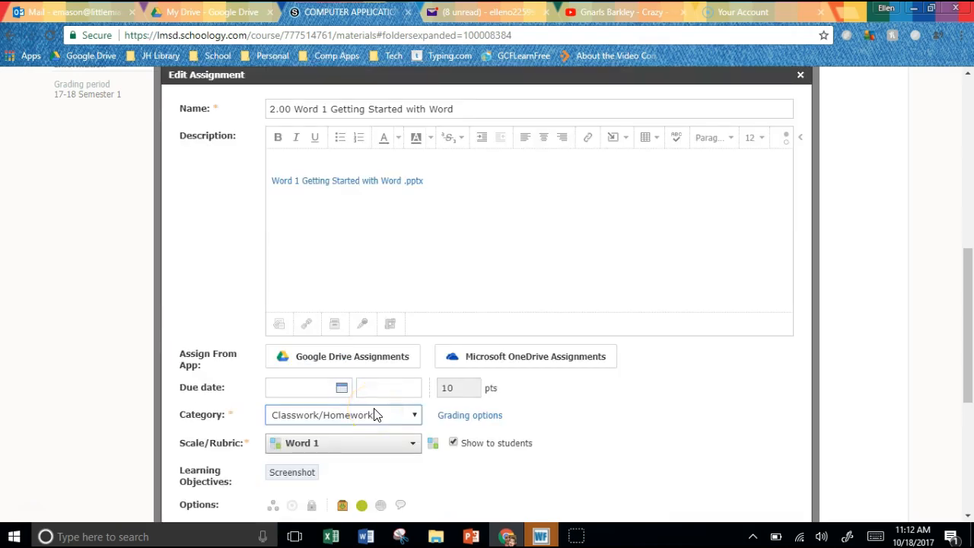
{"action": "scroll", "coordinate": [380, 406], "scroll_direction": "down", "scroll_amount": 1}
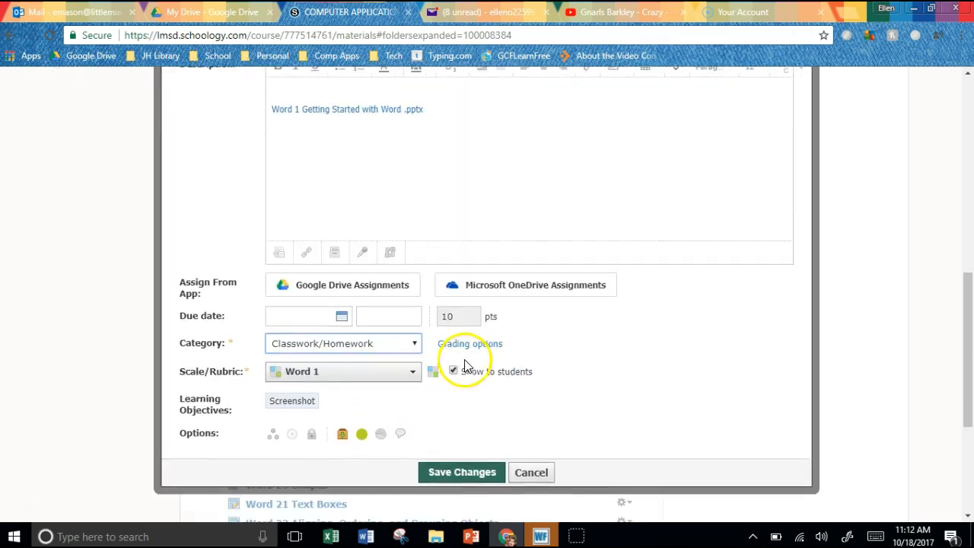
{"action": "left_click", "coordinate": [468, 346]}
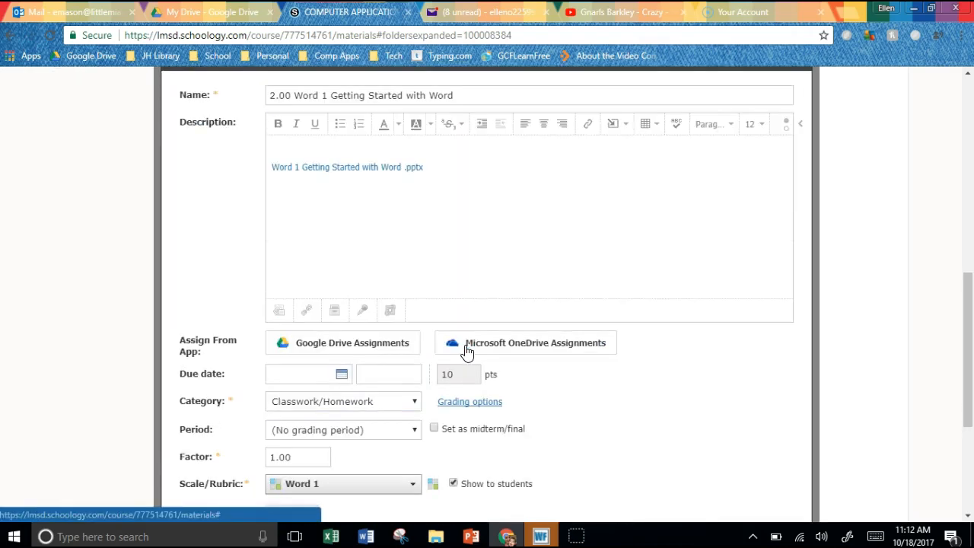
{"action": "left_click", "coordinate": [412, 431]}
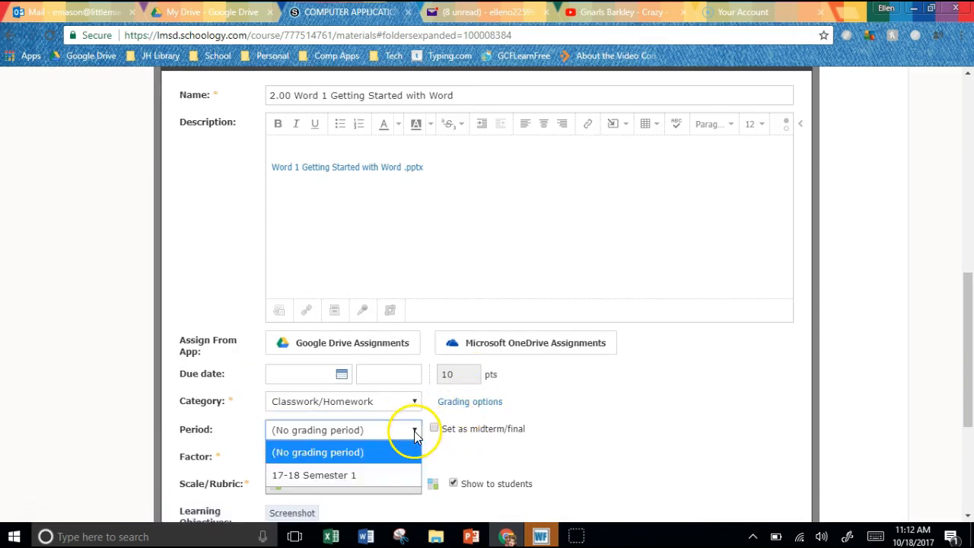
{"action": "left_click", "coordinate": [363, 474]}
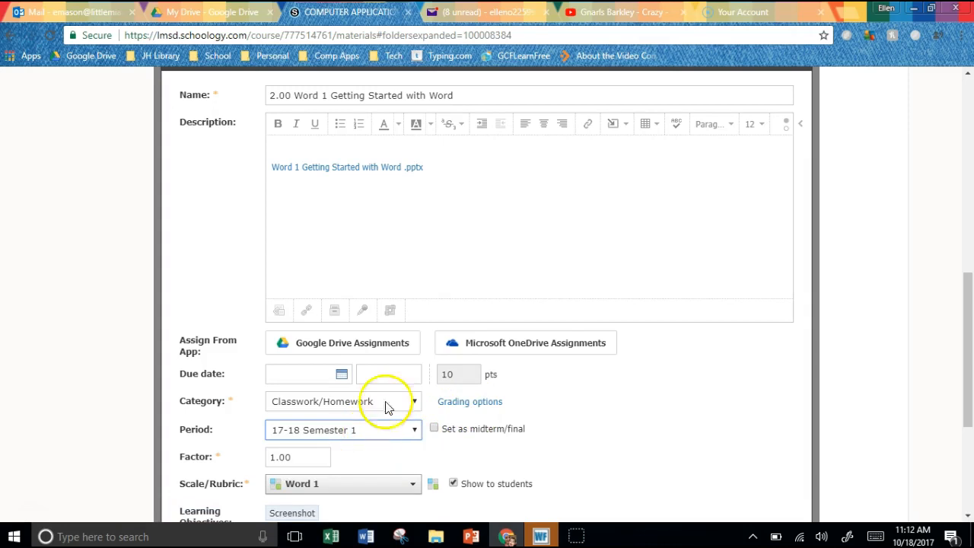
- Toggle submissions off and back on for the Word 1 assignment and save the changes
{"action": "scroll", "coordinate": [391, 398], "scroll_direction": "down", "scroll_amount": 1}
{"action": "scroll", "coordinate": [374, 363], "scroll_direction": "down", "scroll_amount": 1}
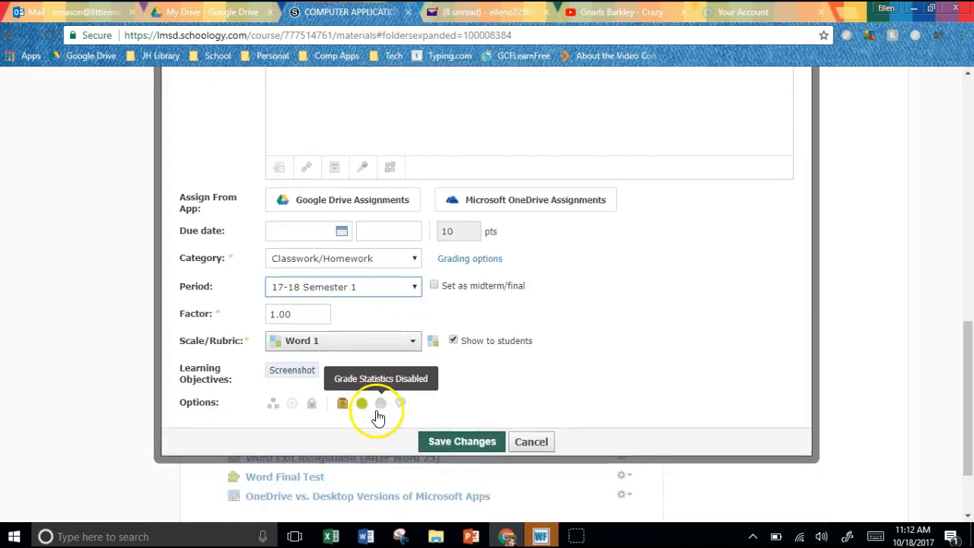
{"action": "left_click", "coordinate": [342, 405]}
{"action": "scroll", "coordinate": [341, 409], "scroll_direction": "up", "scroll_amount": 2}
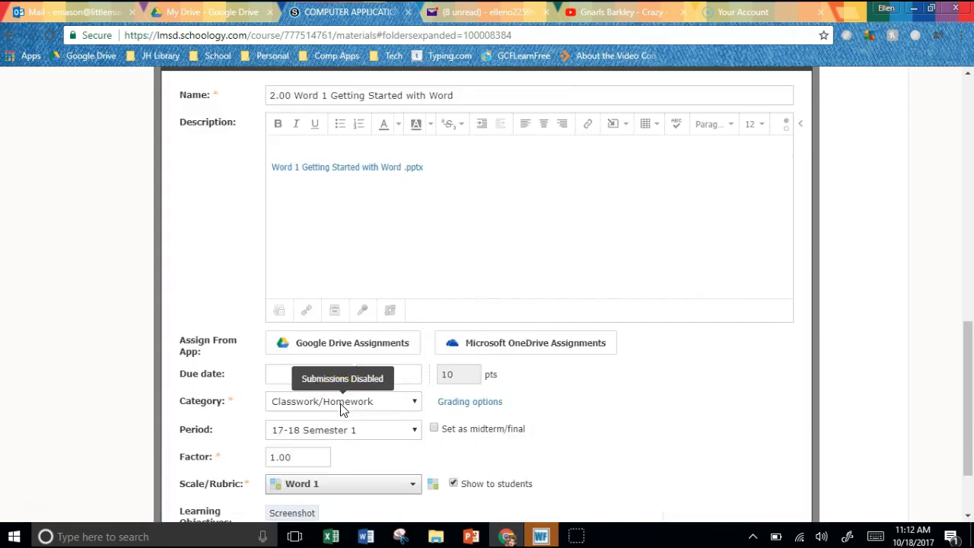
{"action": "scroll", "coordinate": [358, 395], "scroll_direction": "down", "scroll_amount": 2}
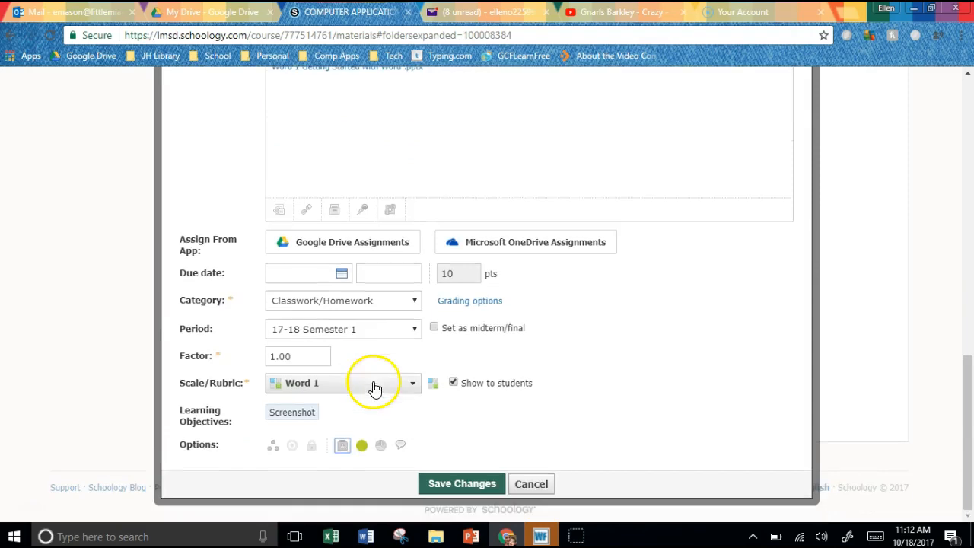
{"action": "left_click", "coordinate": [342, 448]}
{"action": "left_click", "coordinate": [438, 482]}
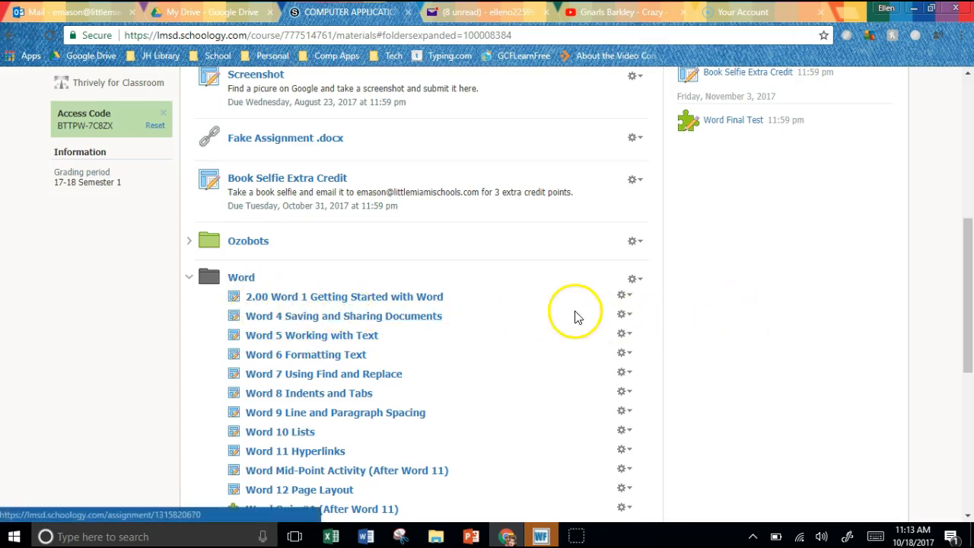
- Edit the Word 4 assignment and rename it "2.01 Word 4 Saving and Sharing Documents"
{"action": "left_click", "coordinate": [622, 314]}
{"action": "left_click", "coordinate": [635, 336]}
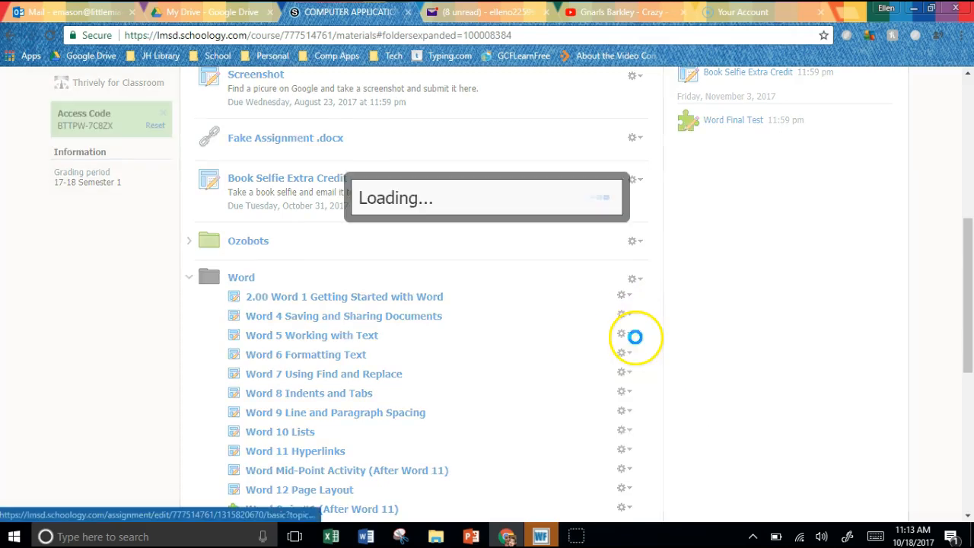
{"action": "type", "text": "2.01 Word 4 Saving and Sharing Documents"}
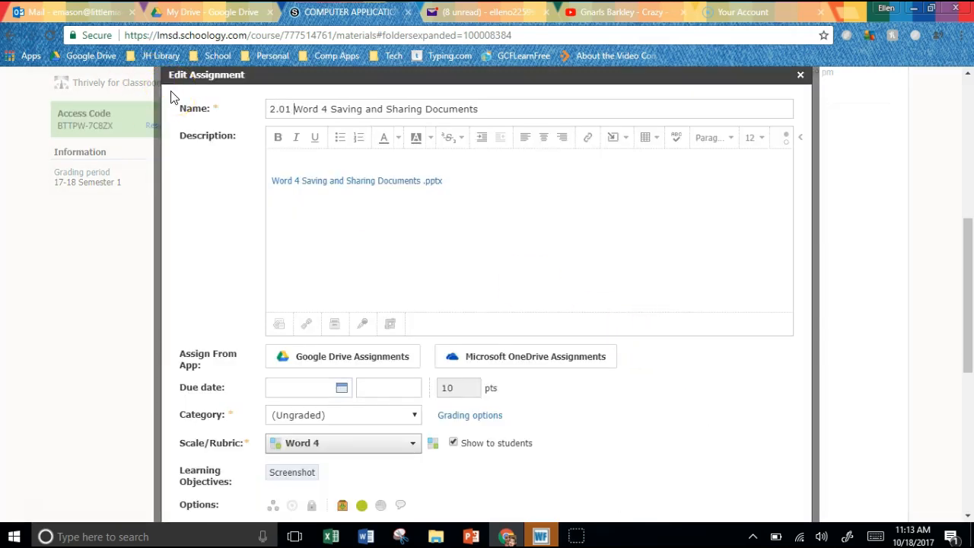
- Set the Word 4 assignment's category to Classwork/Homework and its grading period to 17-18 Semester 1
{"action": "left_click", "coordinate": [415, 416]}
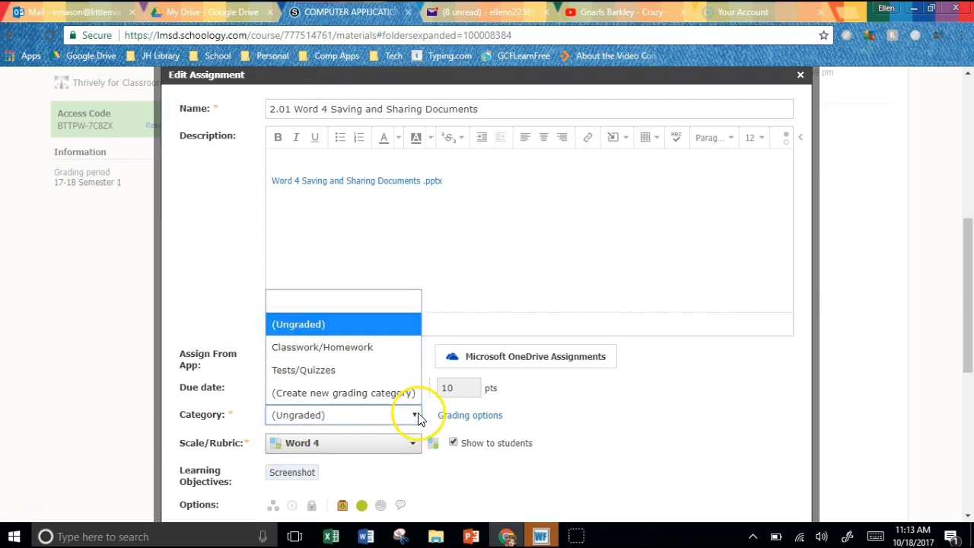
{"action": "left_click", "coordinate": [377, 348]}
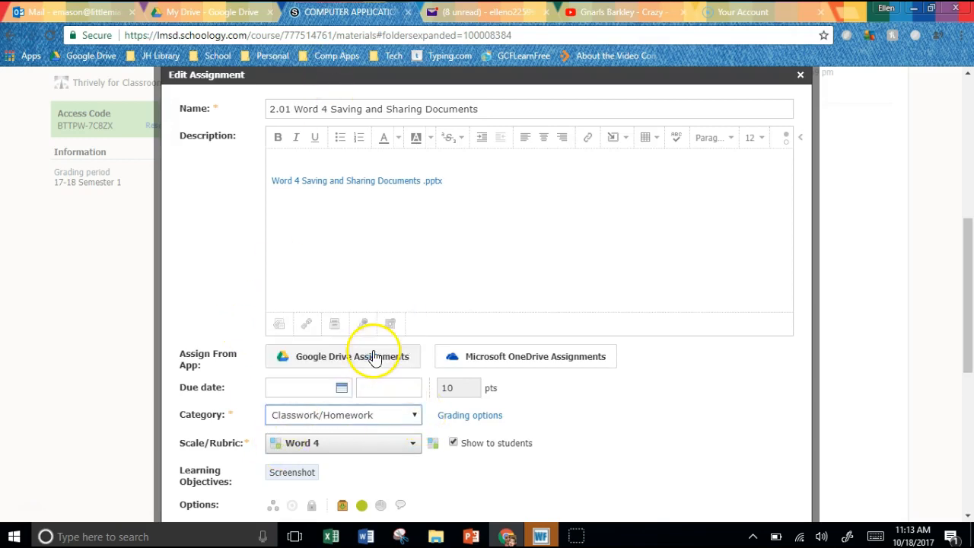
{"action": "left_click", "coordinate": [482, 417]}
{"action": "left_click", "coordinate": [416, 430]}
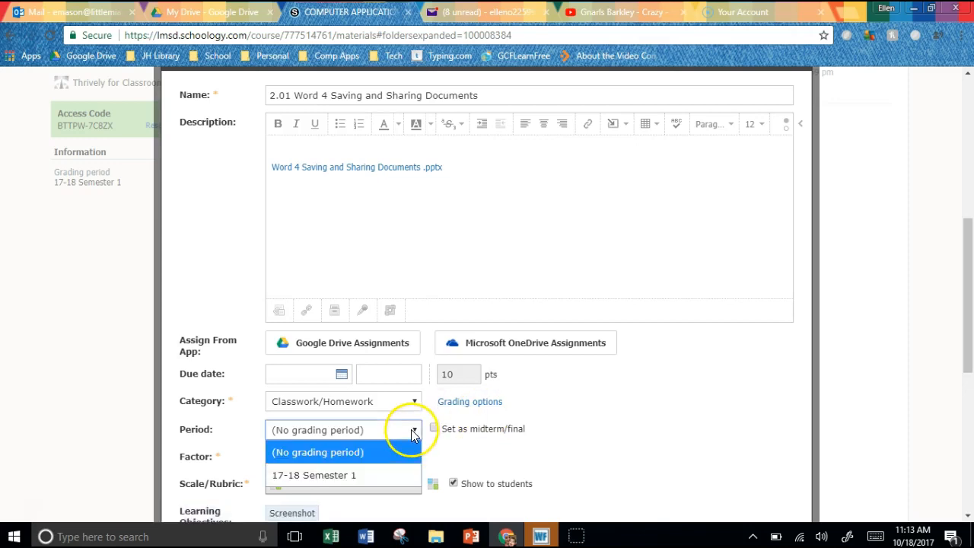
{"action": "left_click", "coordinate": [380, 471]}
- Check that submissions are enabled for the Word 4 assignment and save its changes
{"action": "scroll", "coordinate": [405, 435], "scroll_direction": "down", "scroll_amount": 1}
{"action": "scroll", "coordinate": [406, 435], "scroll_direction": "down", "scroll_amount": 1}
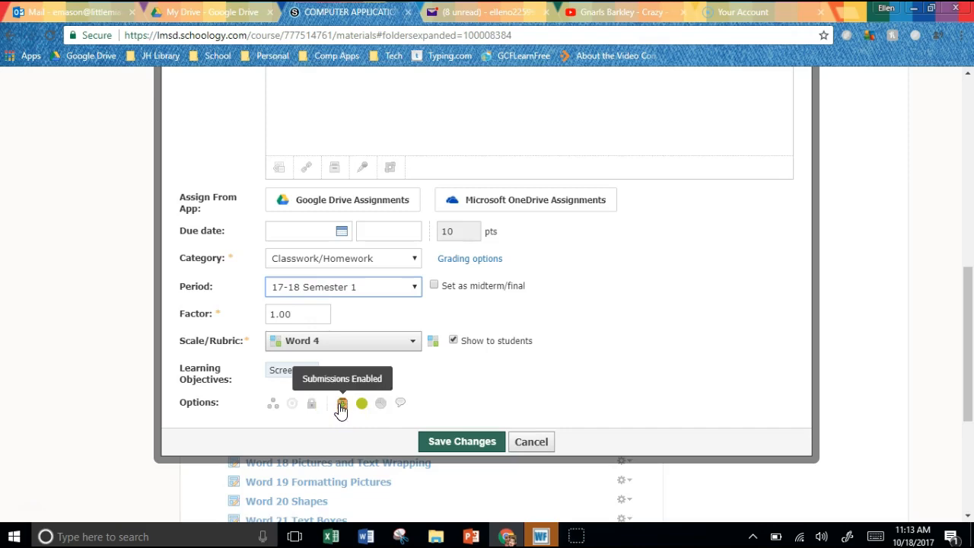
{"action": "left_click", "coordinate": [458, 444]}
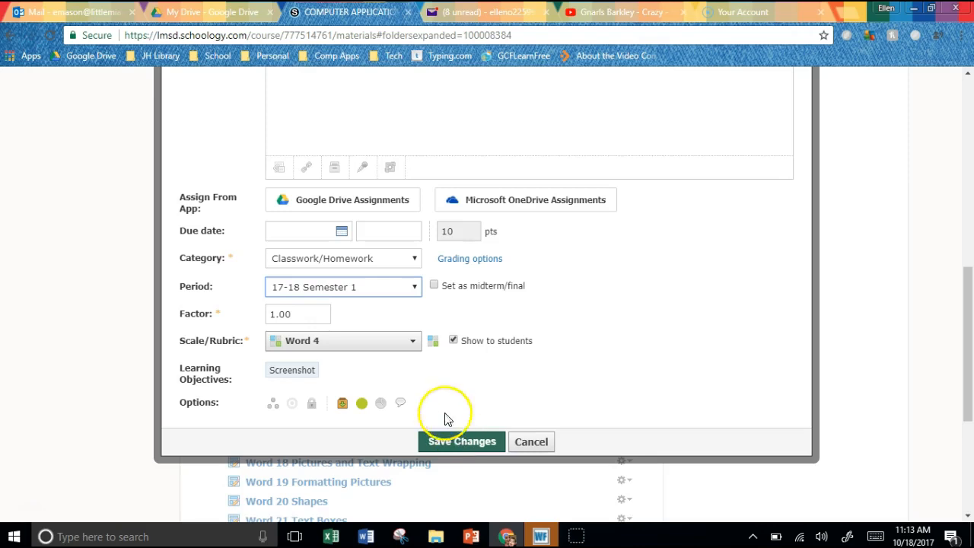
{"action": "scroll", "coordinate": [409, 191], "scroll_direction": "up", "scroll_amount": 2}
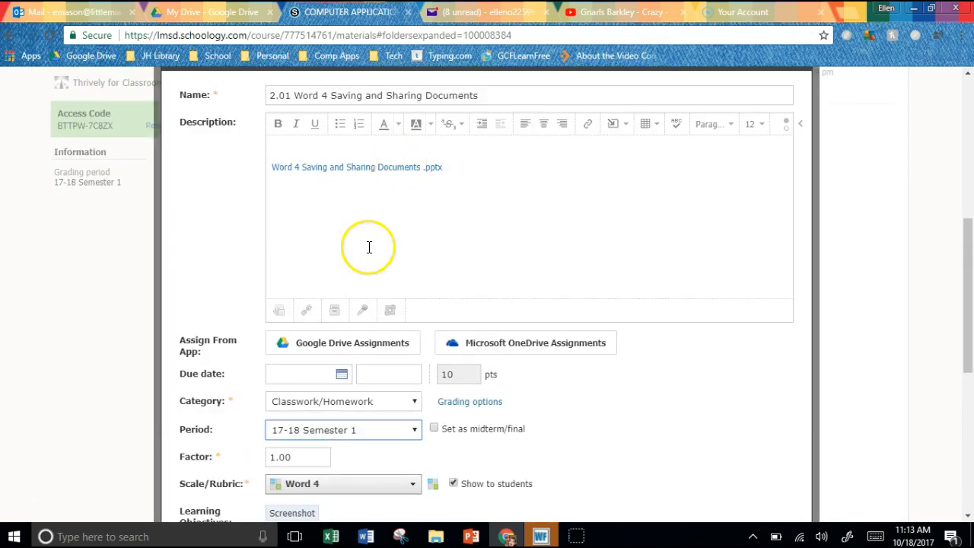
{"action": "scroll", "coordinate": [374, 252], "scroll_direction": "down", "scroll_amount": 1}
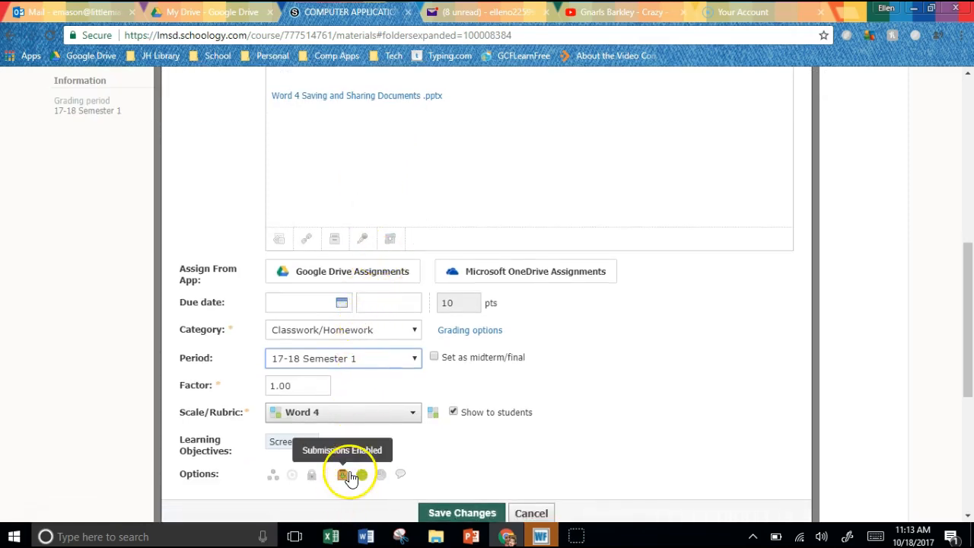
{"action": "scroll", "coordinate": [434, 411], "scroll_direction": "down", "scroll_amount": 1}
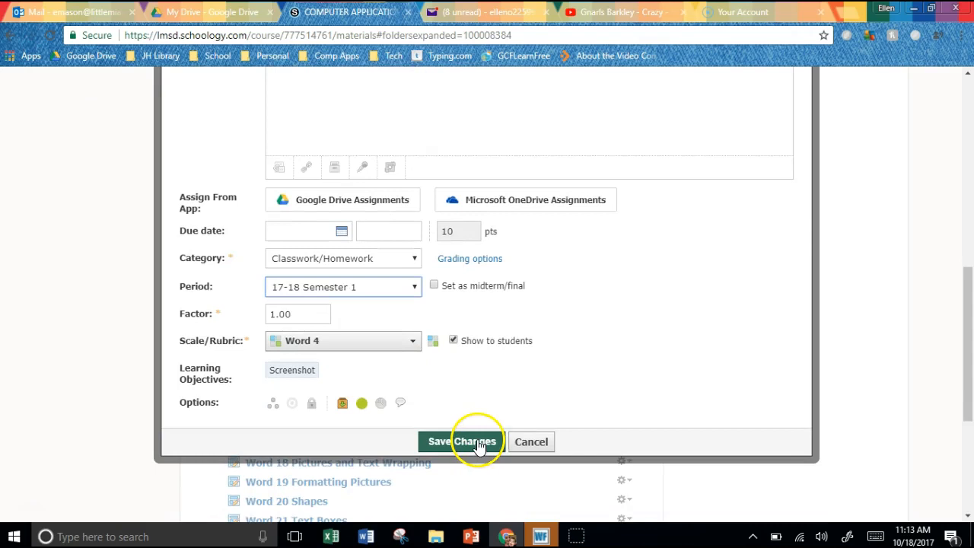
{"action": "left_click", "coordinate": [480, 443]}
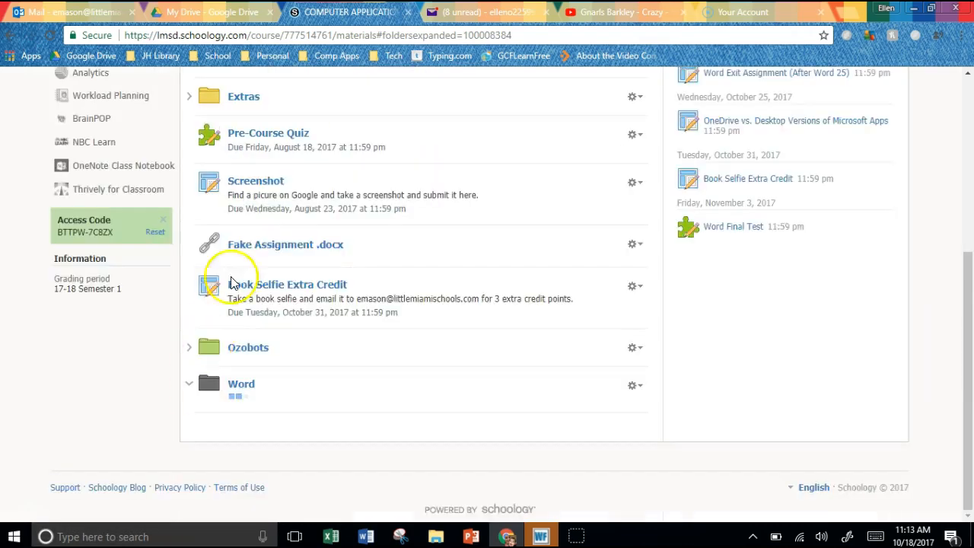
- Review the edit settings of the modified 2.11 Word Quiz #1 and check the total points of its questions
{"action": "scroll", "coordinate": [398, 298], "scroll_direction": "down", "scroll_amount": 1}
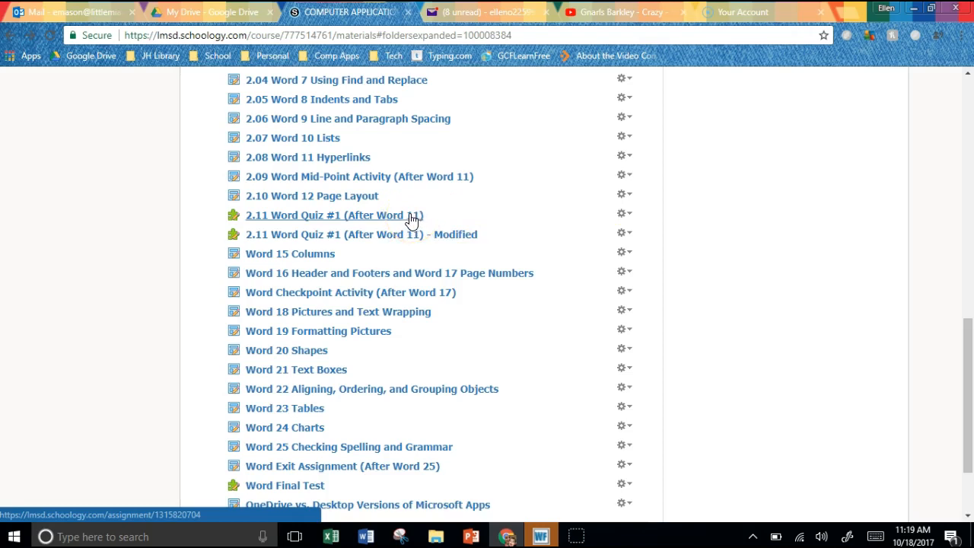
{"action": "left_click", "coordinate": [624, 233]}
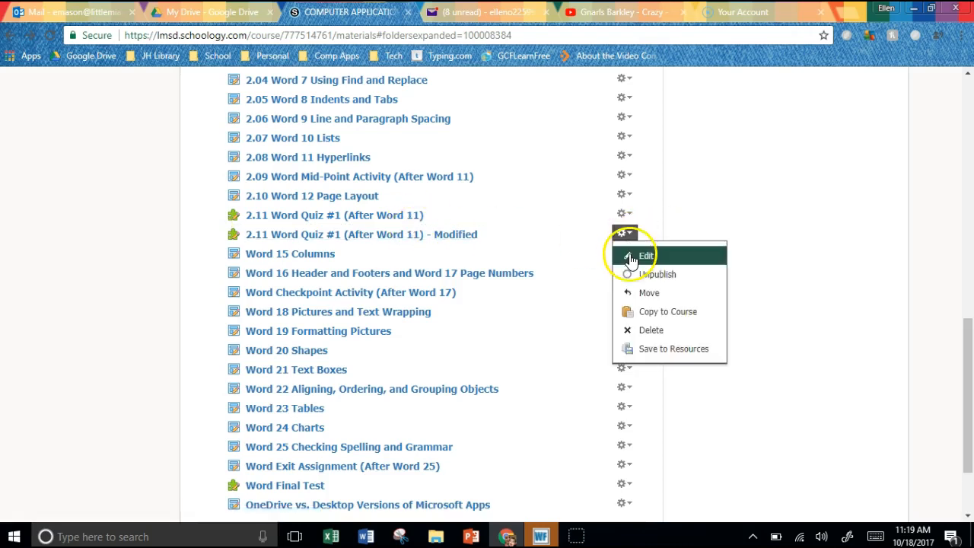
{"action": "left_click", "coordinate": [631, 258]}
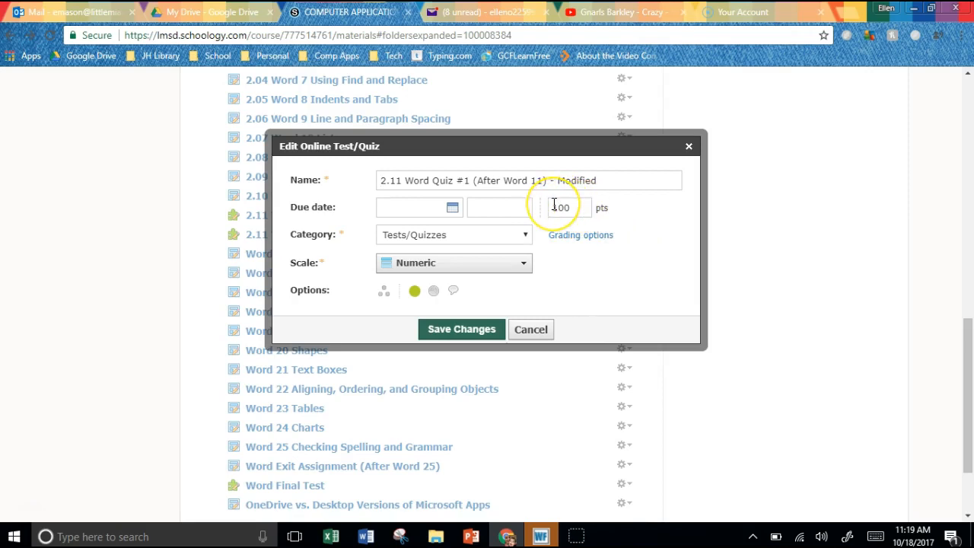
{"action": "left_click", "coordinate": [486, 337]}
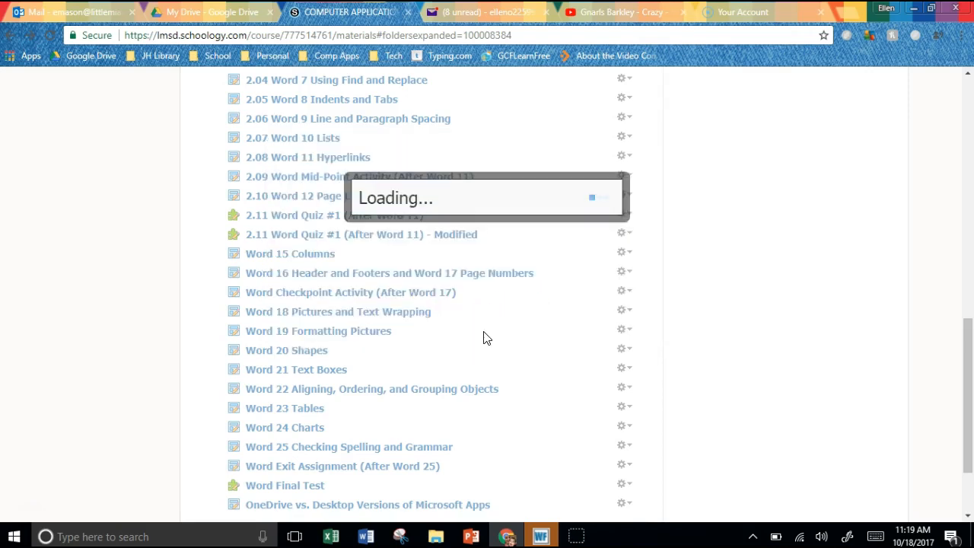
{"action": "left_click", "coordinate": [337, 236]}
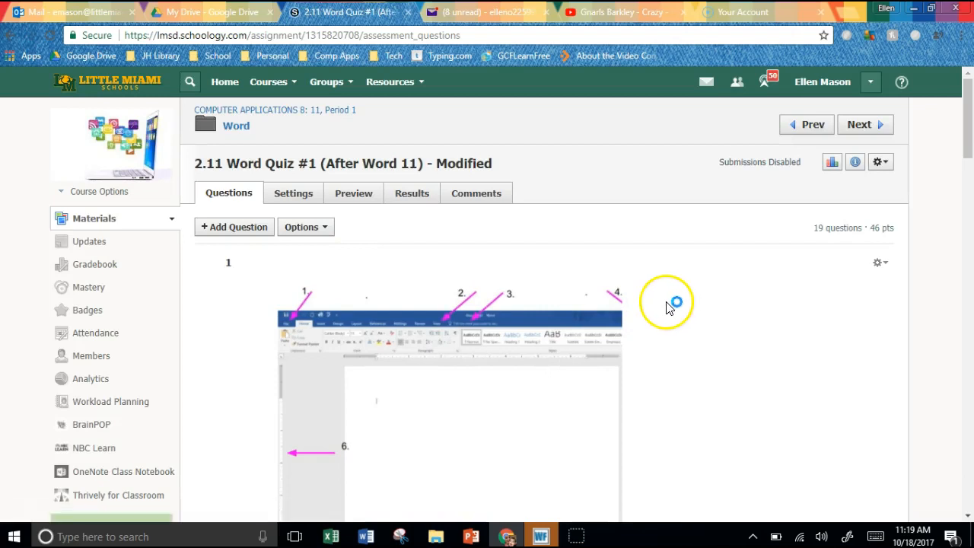
{"action": "left_click_drag", "start_coordinate": [871, 229], "coordinate": [891, 229]}
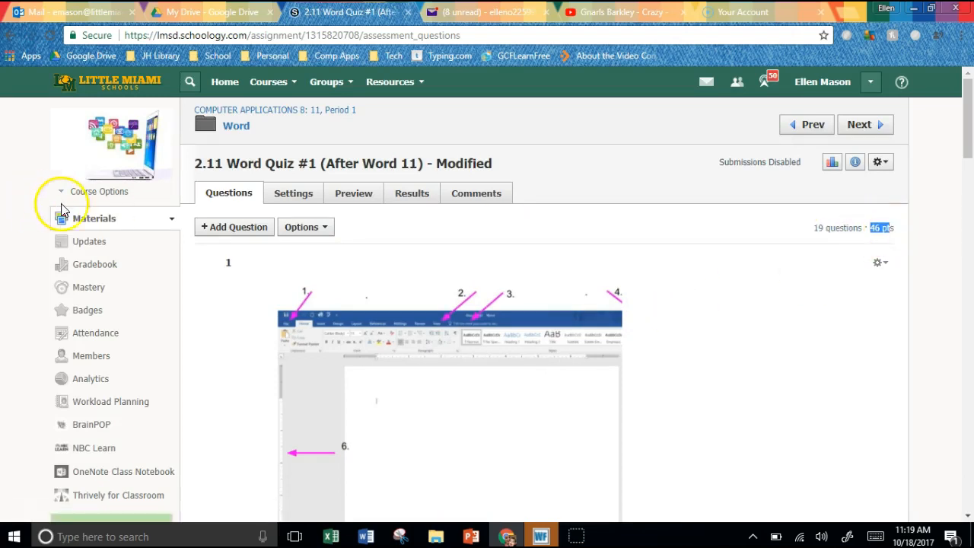
{"action": "left_click", "coordinate": [11, 38]}
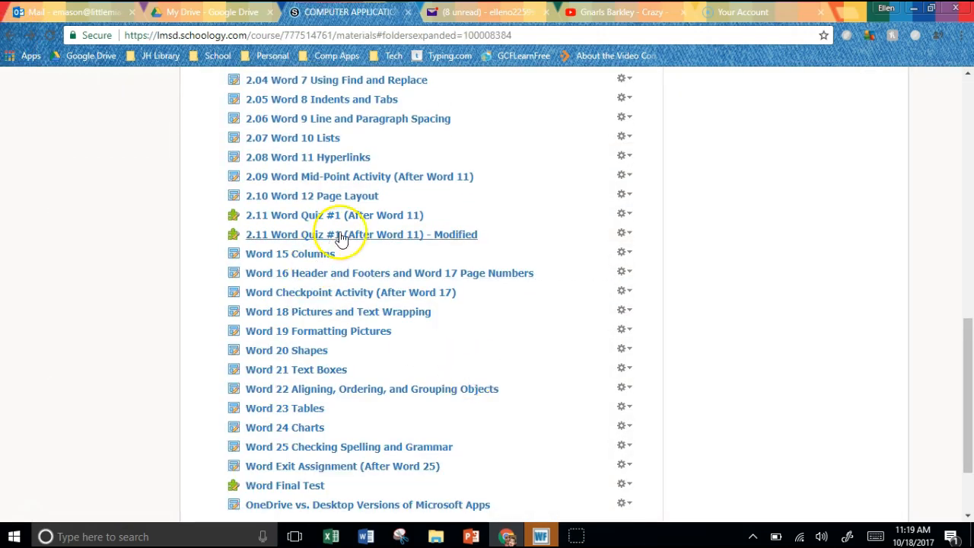
- Set the modified 2.11 Word Quiz #1 to 46 points and save the changes
{"action": "left_click", "coordinate": [624, 236]}
{"action": "left_click", "coordinate": [633, 253]}
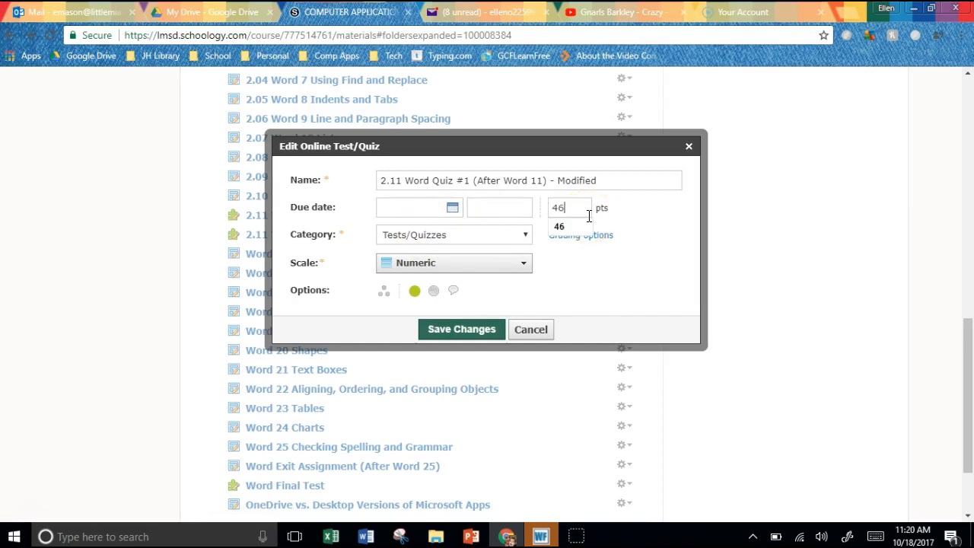
{"action": "left_click", "coordinate": [467, 329]}
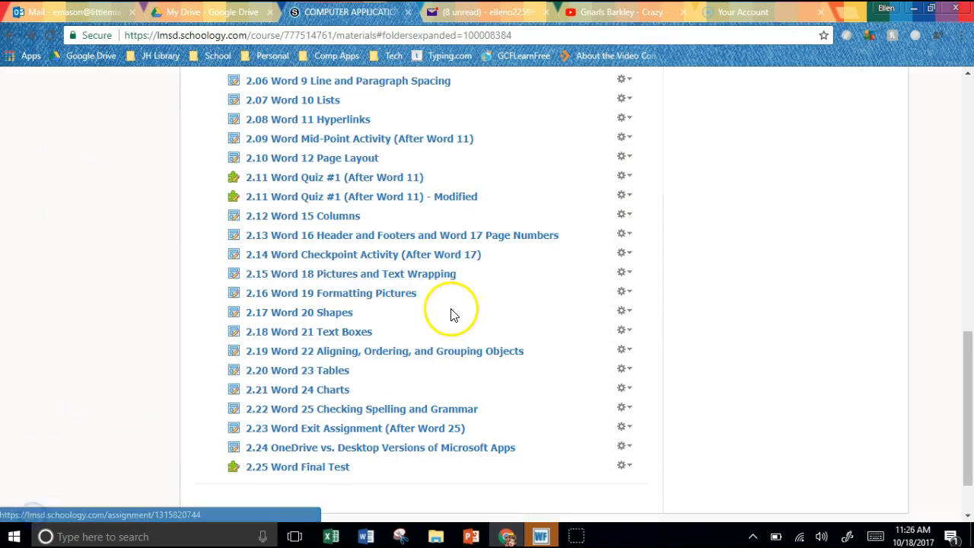
- Open the Word folder and bring up its student completion rules
{"action": "scroll", "coordinate": [451, 314], "scroll_direction": "up", "scroll_amount": 3}
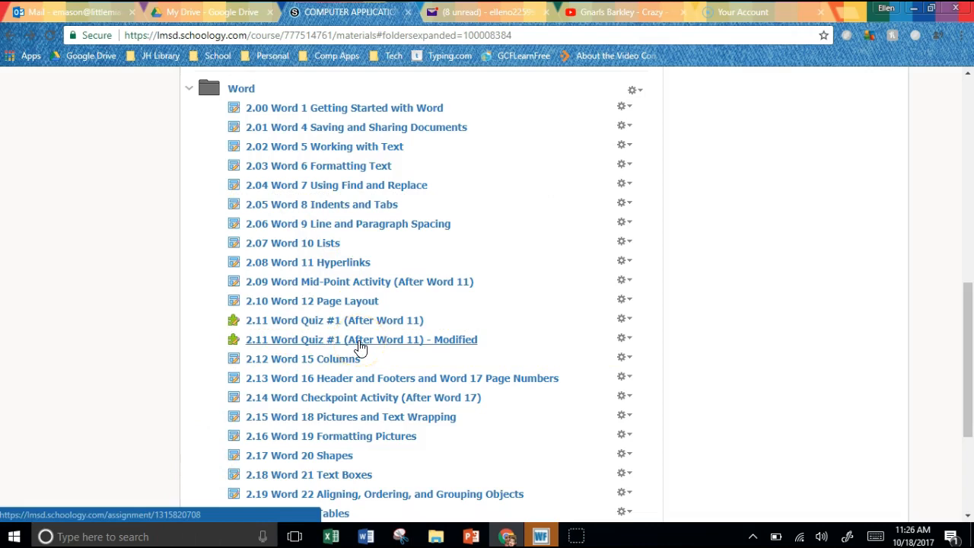
{"action": "scroll", "coordinate": [348, 348], "scroll_direction": "up", "scroll_amount": 2}
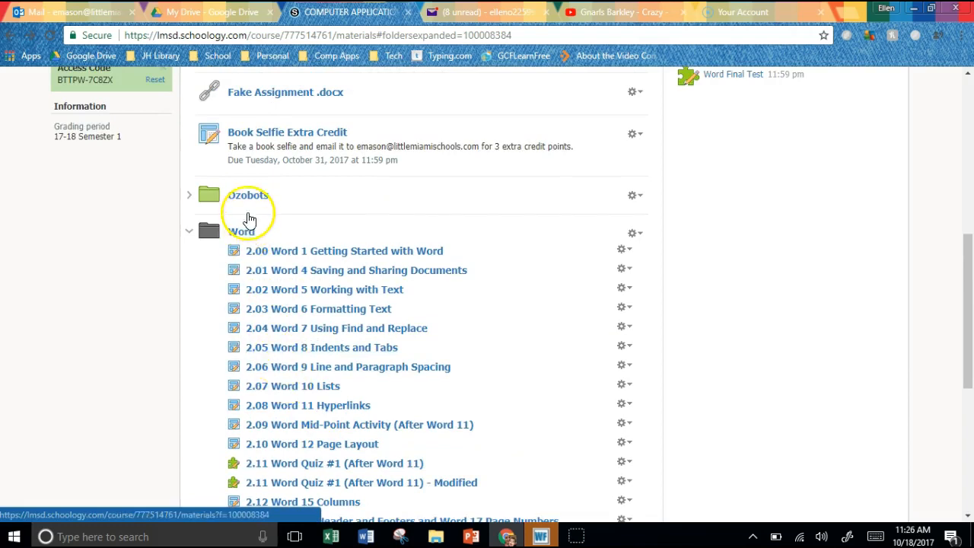
{"action": "left_click", "coordinate": [250, 234]}
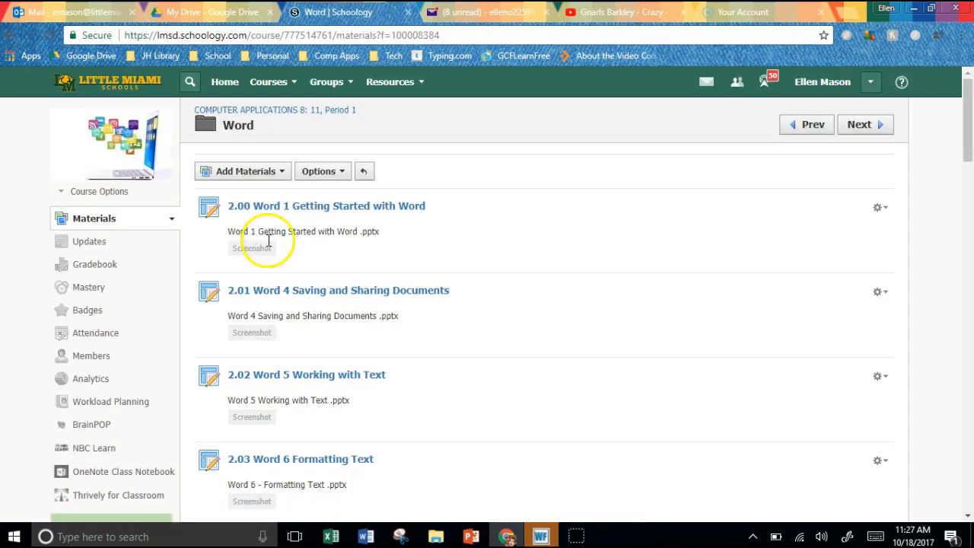
{"action": "left_click", "coordinate": [342, 173]}
{"action": "left_click", "coordinate": [356, 197]}
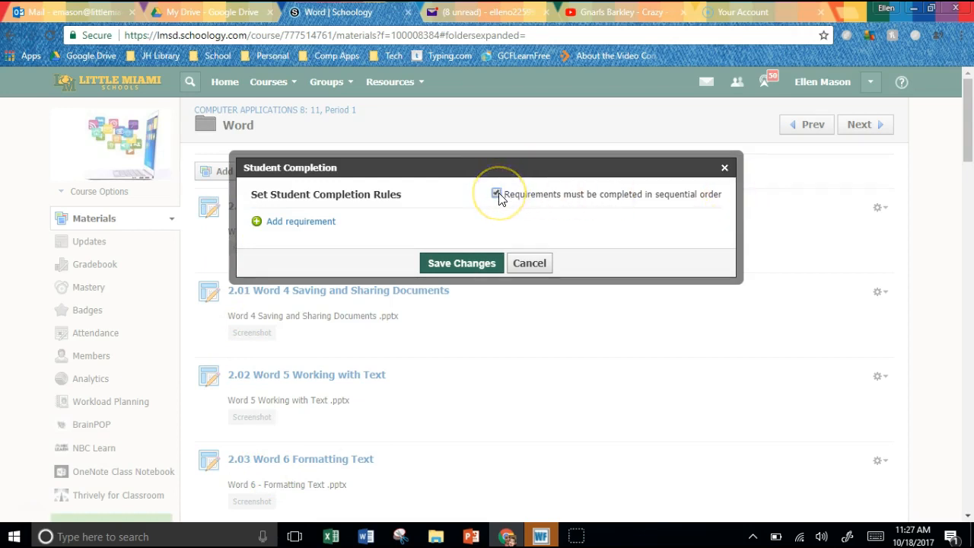
- Add a completion requirement for 2.00 Word 1 Getting Started with Word that members must make a submission
{"action": "left_click", "coordinate": [305, 222]}
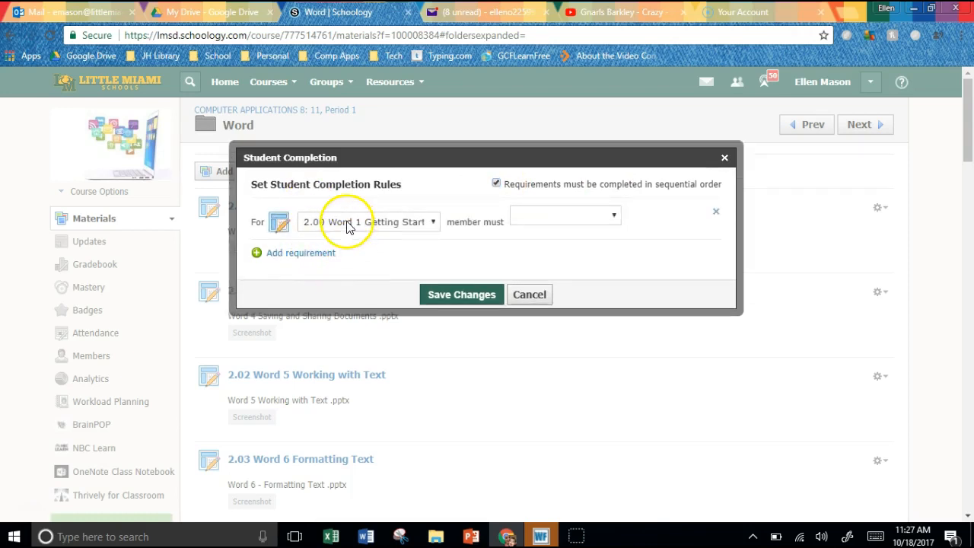
{"action": "left_click", "coordinate": [612, 220]}
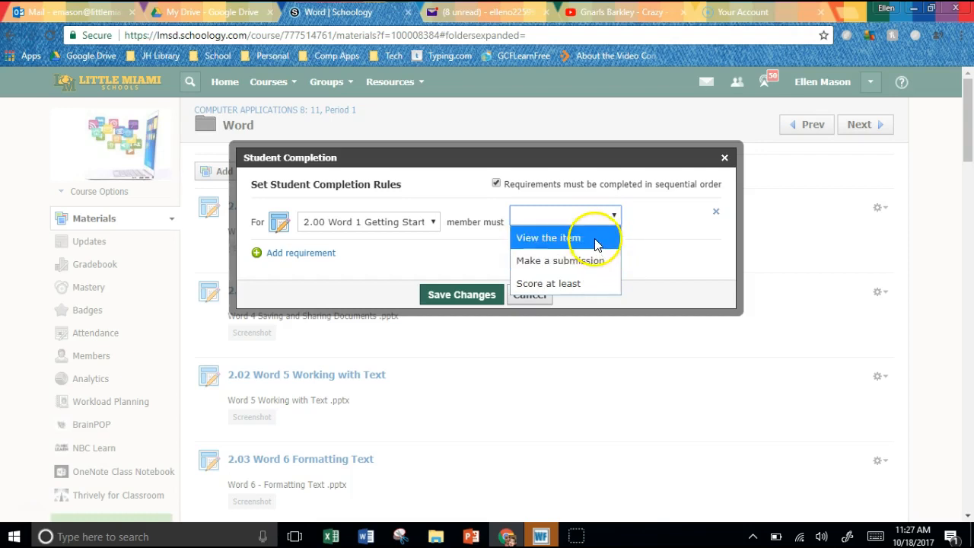
{"action": "left_click", "coordinate": [592, 288]}
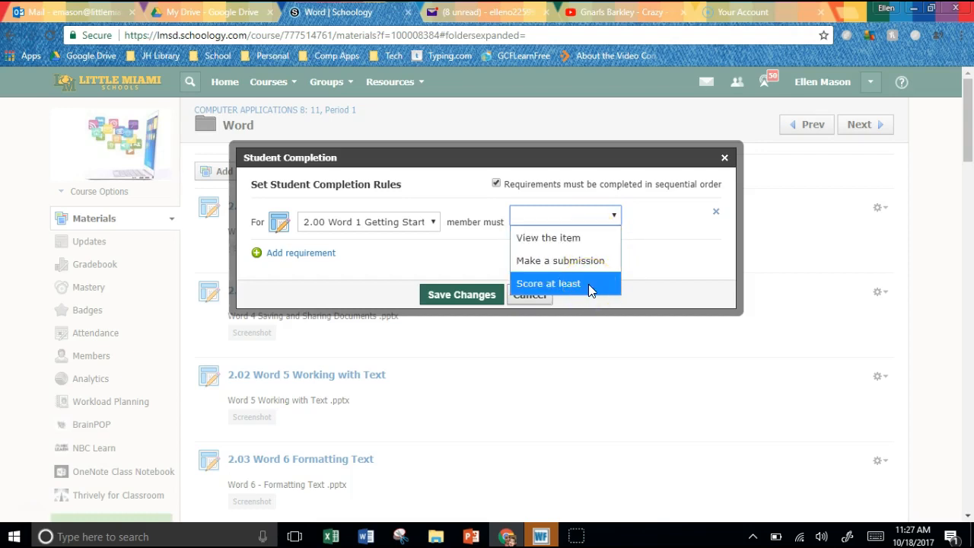
{"action": "left_click", "coordinate": [592, 263]}
{"action": "left_click", "coordinate": [594, 262]}
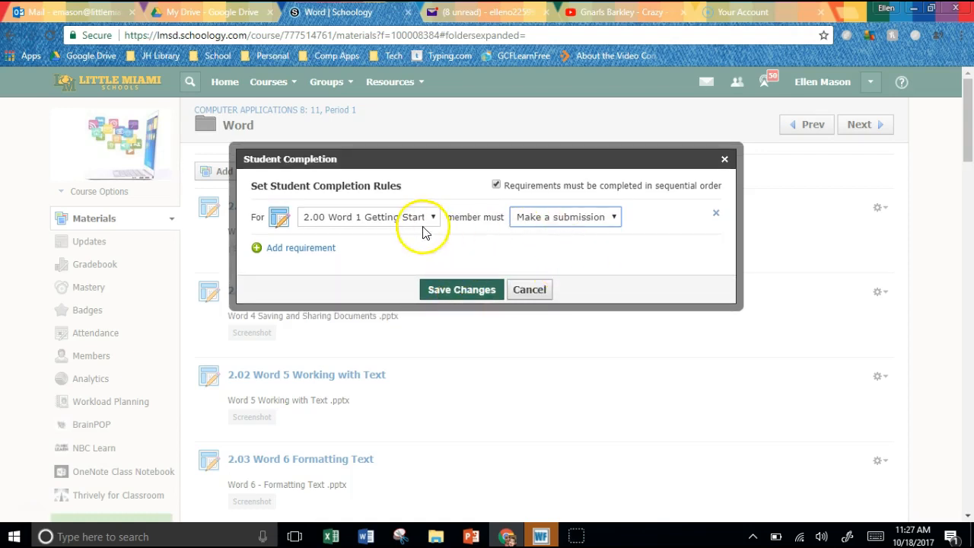
- Add a second requirement that members must make a submission for 2.01 Word 4 Saving and Sharing Documents
{"action": "left_click", "coordinate": [287, 253]}
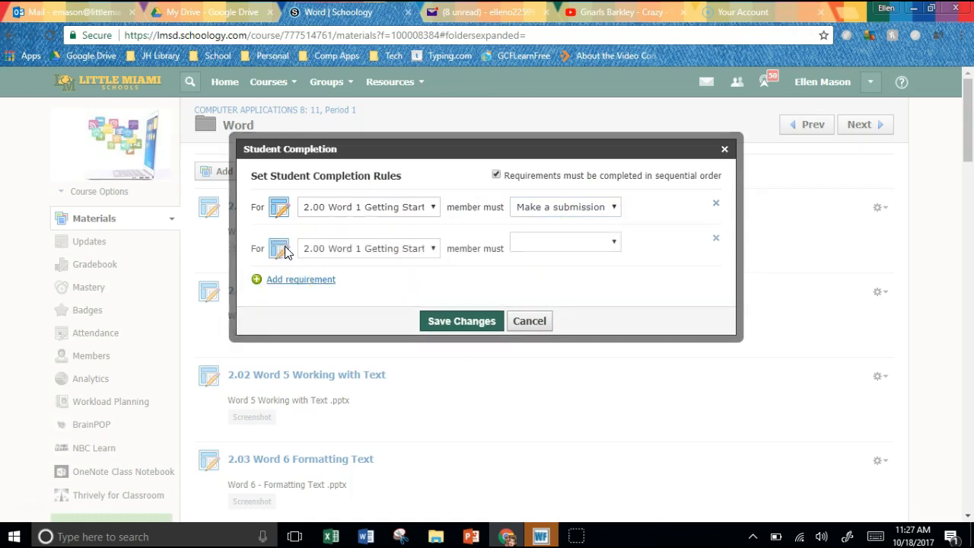
{"action": "left_click", "coordinate": [433, 249]}
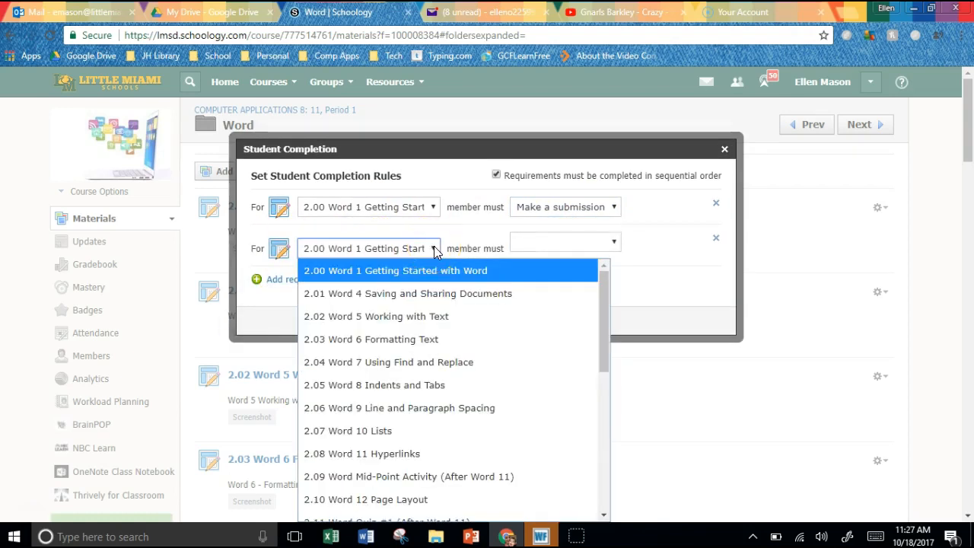
{"action": "left_click", "coordinate": [424, 294]}
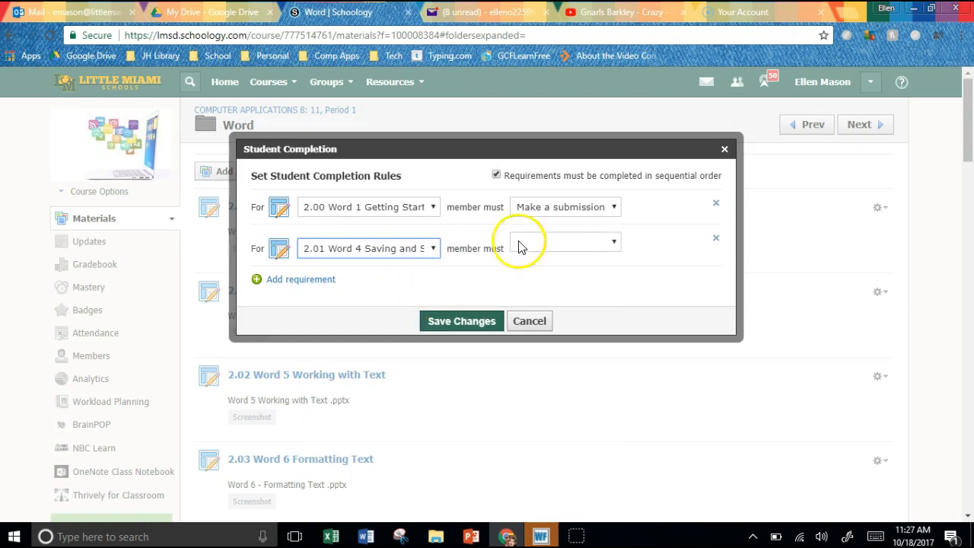
{"action": "left_click", "coordinate": [582, 251]}
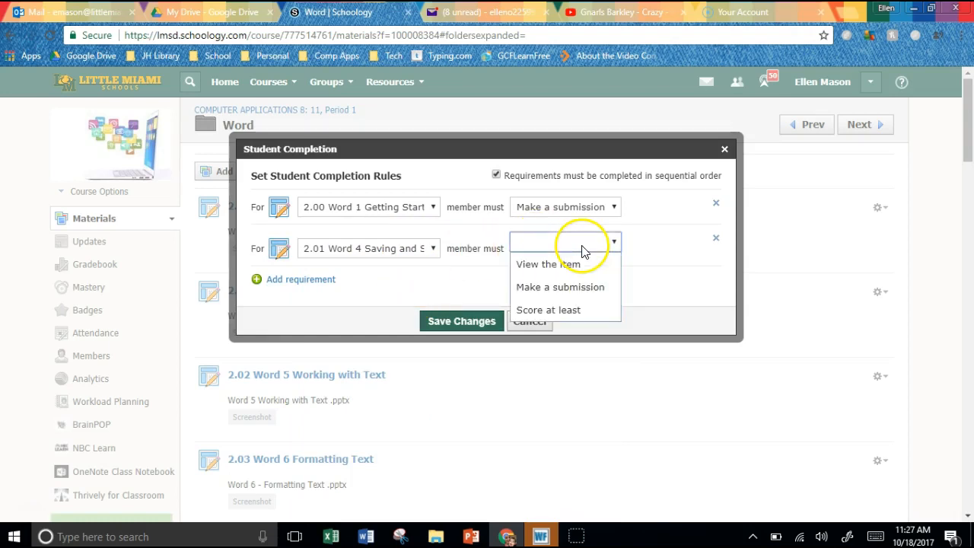
{"action": "left_click", "coordinate": [583, 293]}
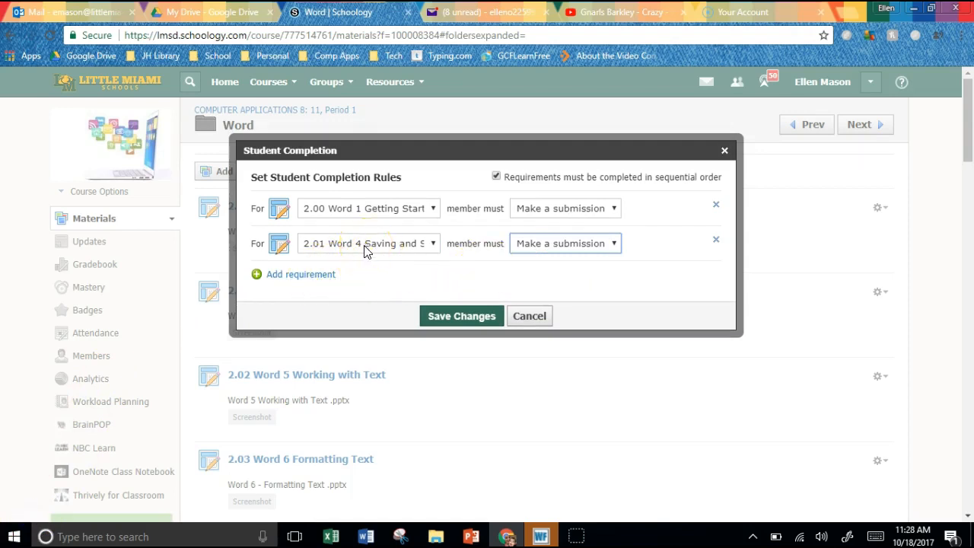
- Add a third requirement that members must make a submission for 2.02 Word 5 Working with Text
{"action": "left_click", "coordinate": [321, 276]}
{"action": "left_click", "coordinate": [427, 275]}
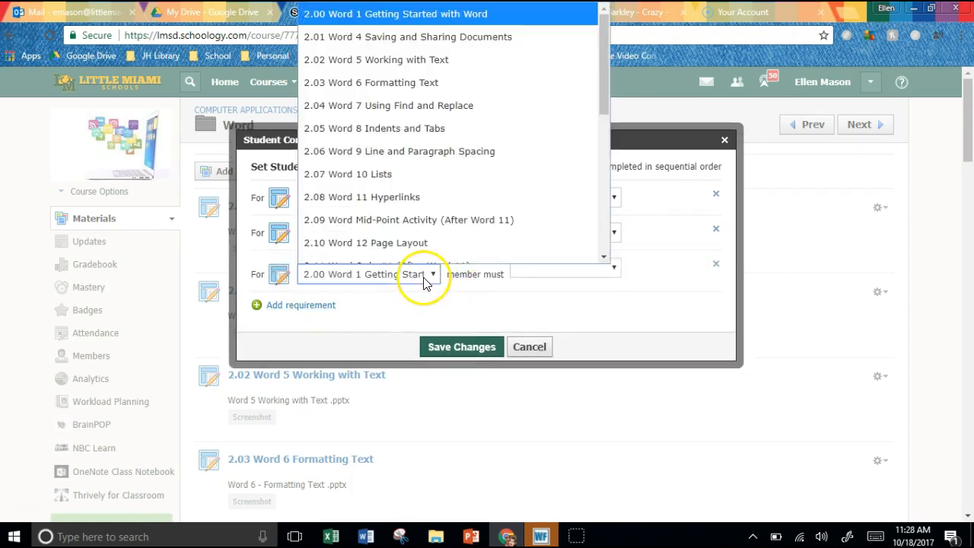
{"action": "left_click", "coordinate": [479, 37]}
{"action": "left_click", "coordinate": [558, 270]}
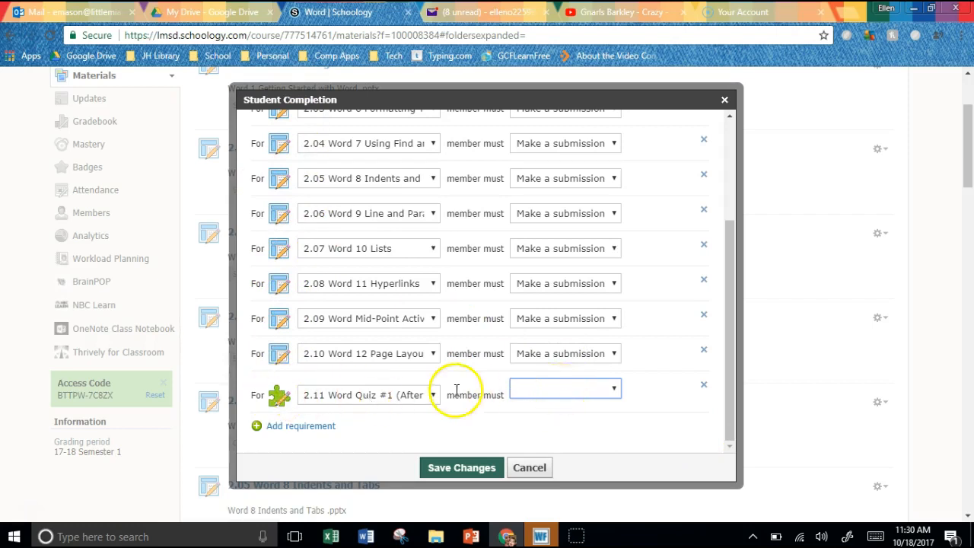
- Require a score of at least 35 on 2.11 Word Quiz #1 (After Word 11), save the completion rules and review them in the folder
{"action": "left_click", "coordinate": [609, 389]}
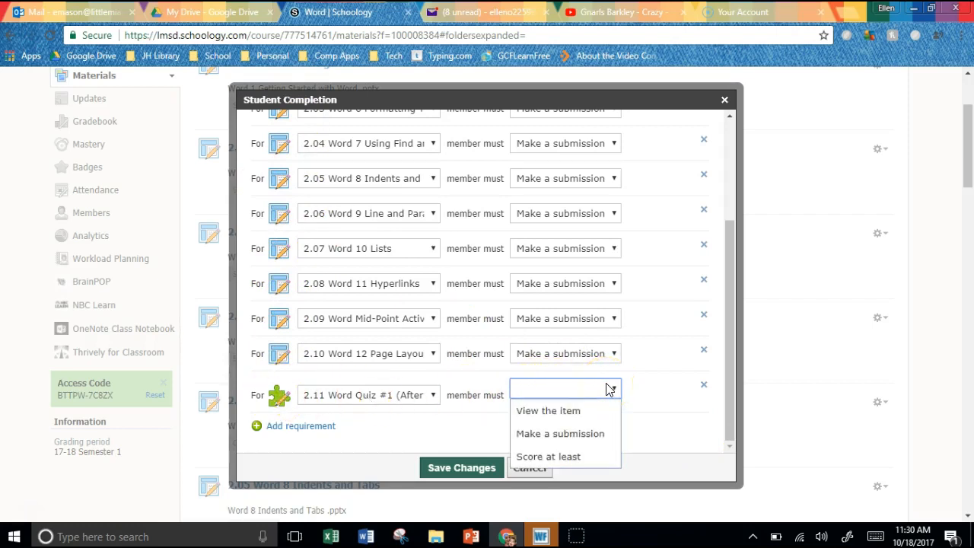
{"action": "left_click", "coordinate": [592, 458]}
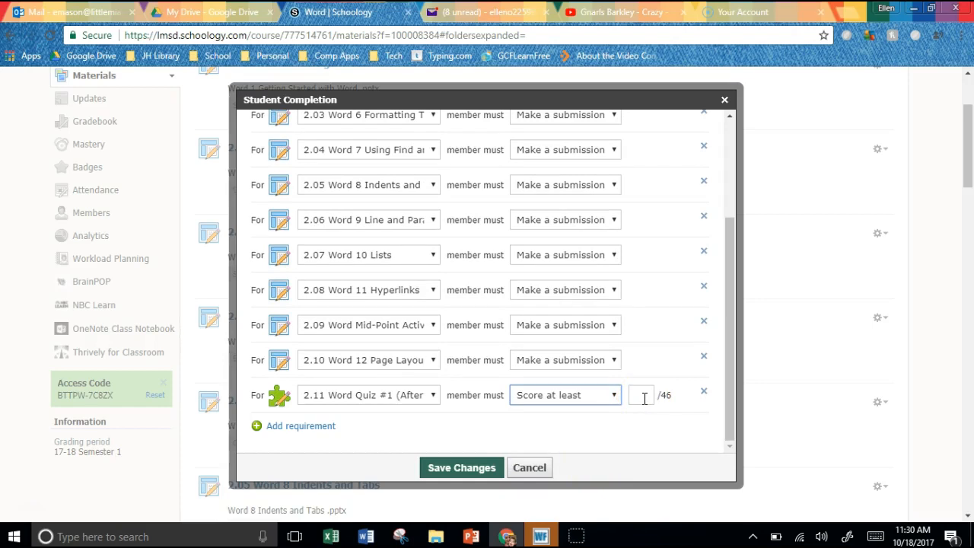
{"action": "left_click", "coordinate": [648, 394]}
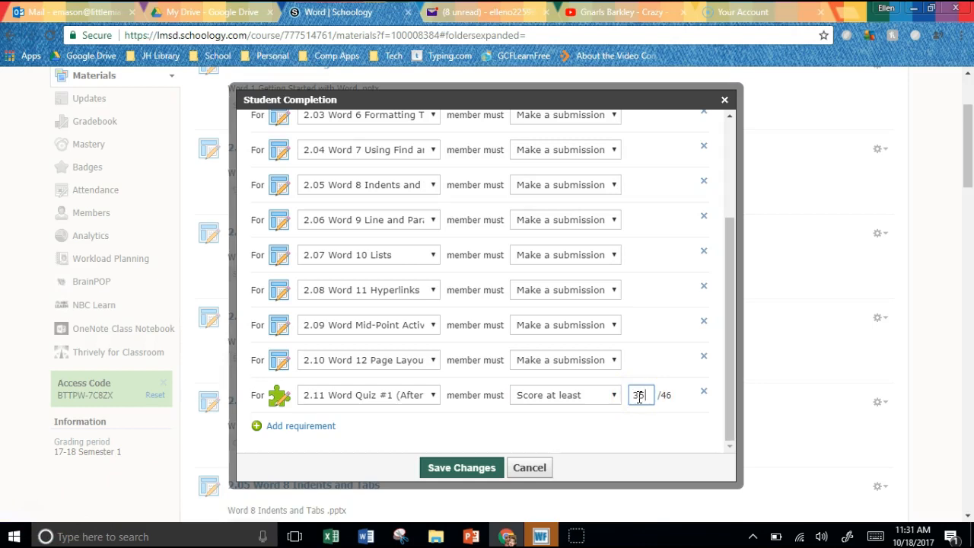
{"action": "type", "text": "35"}
{"action": "scroll", "coordinate": [565, 402], "scroll_direction": "down", "scroll_amount": 1}
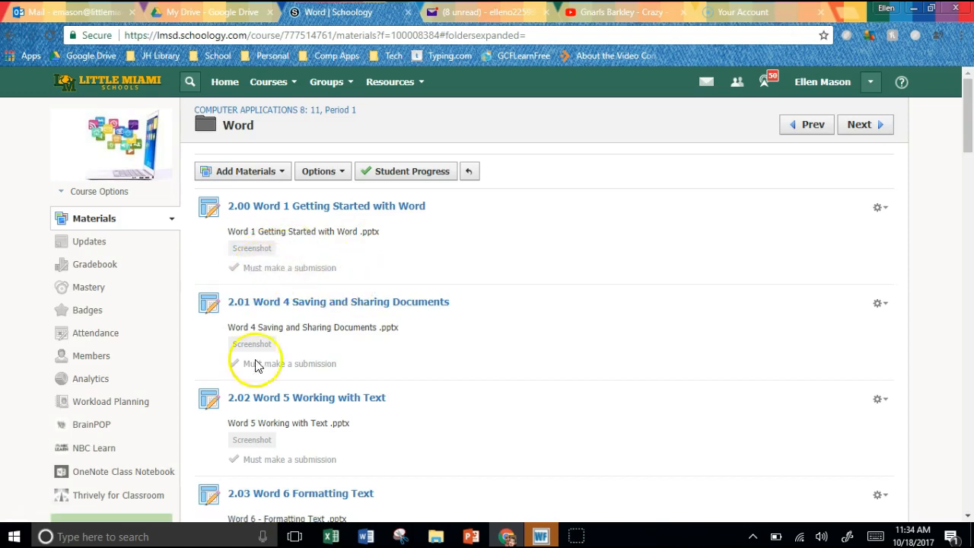
{"action": "scroll", "coordinate": [346, 365], "scroll_direction": "down", "scroll_amount": 5}
{"action": "scroll", "coordinate": [350, 367], "scroll_direction": "down", "scroll_amount": 3}
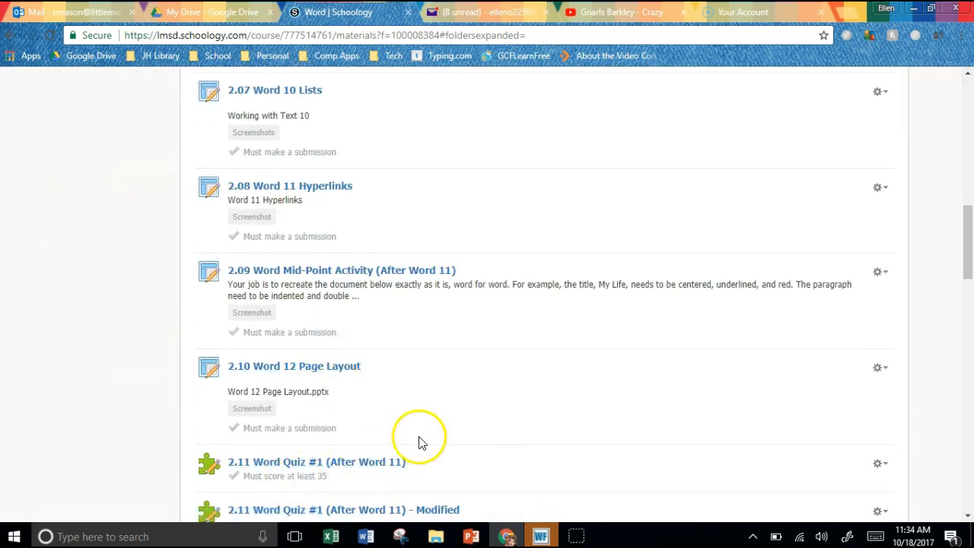
- Review the class's student progress for the Word folder, looking through the member list, and close it
{"action": "scroll", "coordinate": [422, 442], "scroll_direction": "up", "scroll_amount": 4}
{"action": "scroll", "coordinate": [423, 443], "scroll_direction": "up", "scroll_amount": 7}
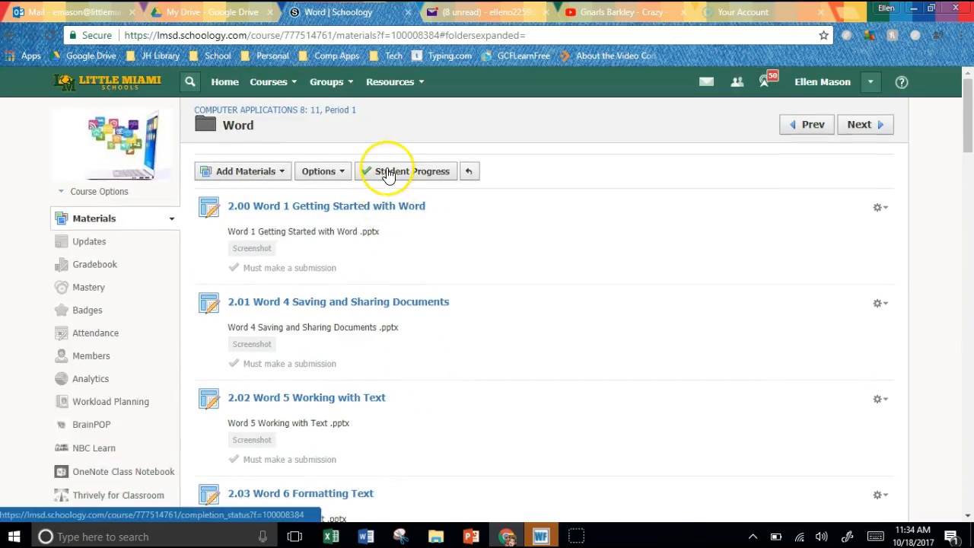
{"action": "left_click", "coordinate": [389, 173]}
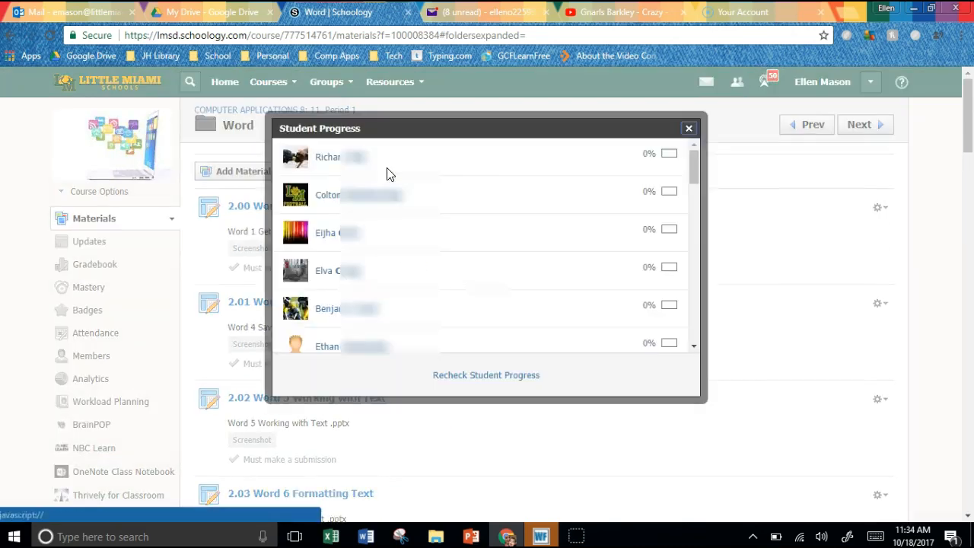
{"action": "scroll", "coordinate": [499, 225], "scroll_direction": "down", "scroll_amount": 5}
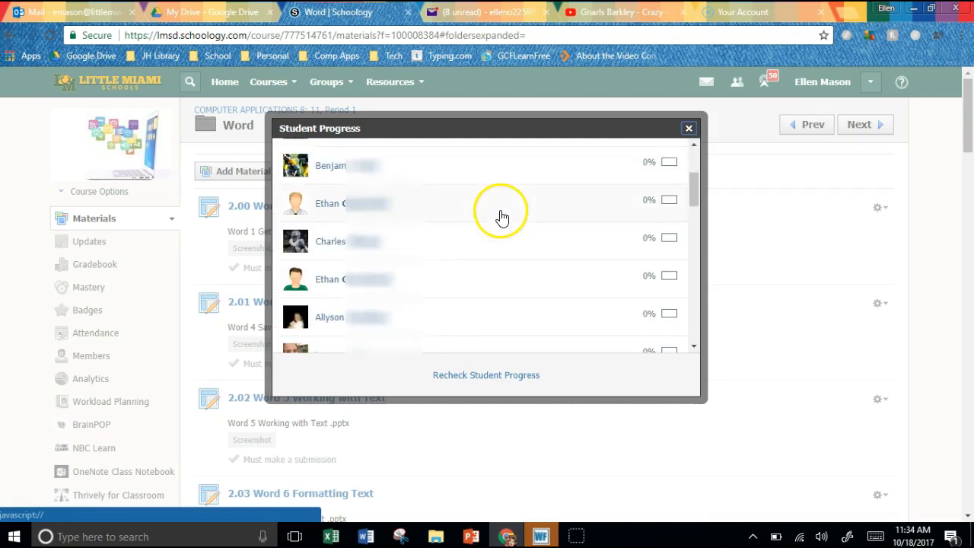
{"action": "scroll", "coordinate": [497, 299], "scroll_direction": "up", "scroll_amount": 3}
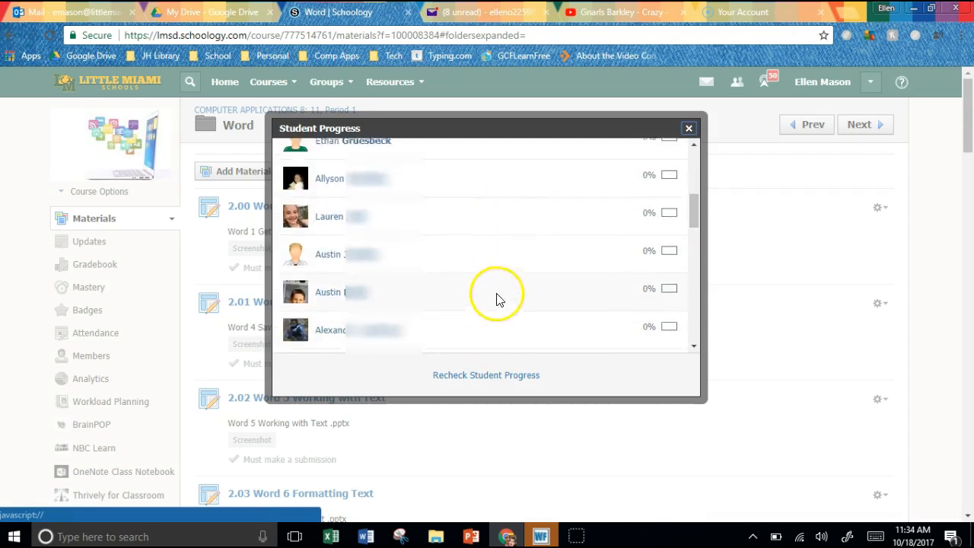
{"action": "left_click", "coordinate": [689, 129]}
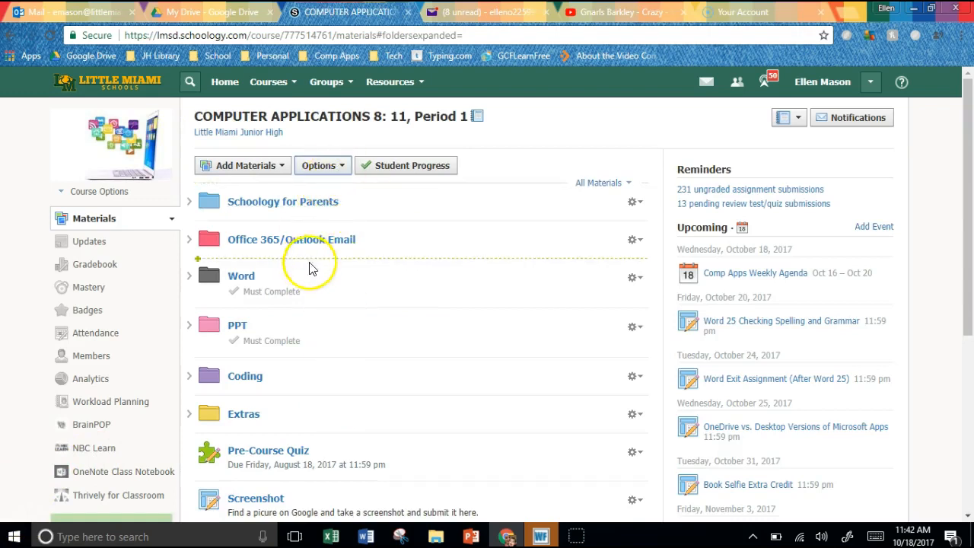
- Make all top-level course folders sequential in the course's student completion rules and save the changes
{"action": "left_click", "coordinate": [338, 171]}
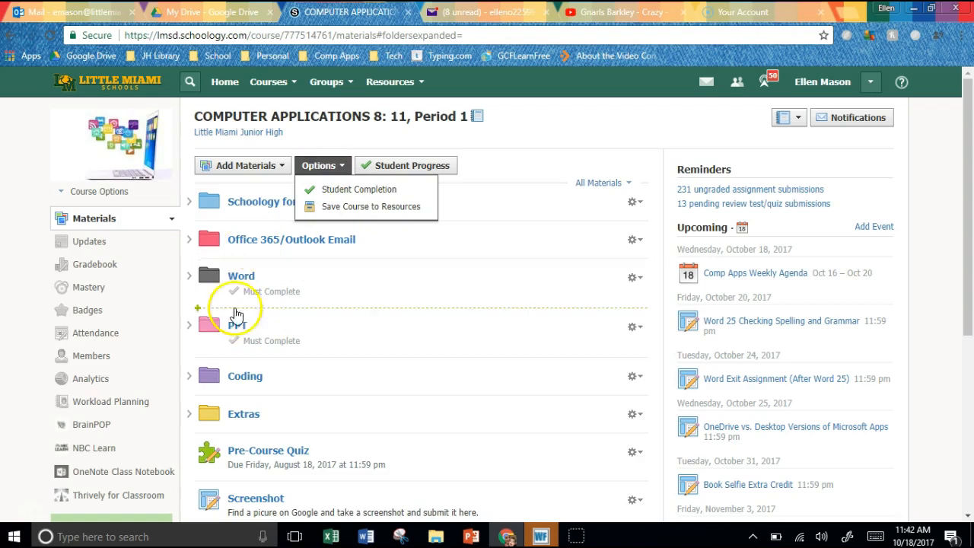
{"action": "left_click", "coordinate": [329, 195]}
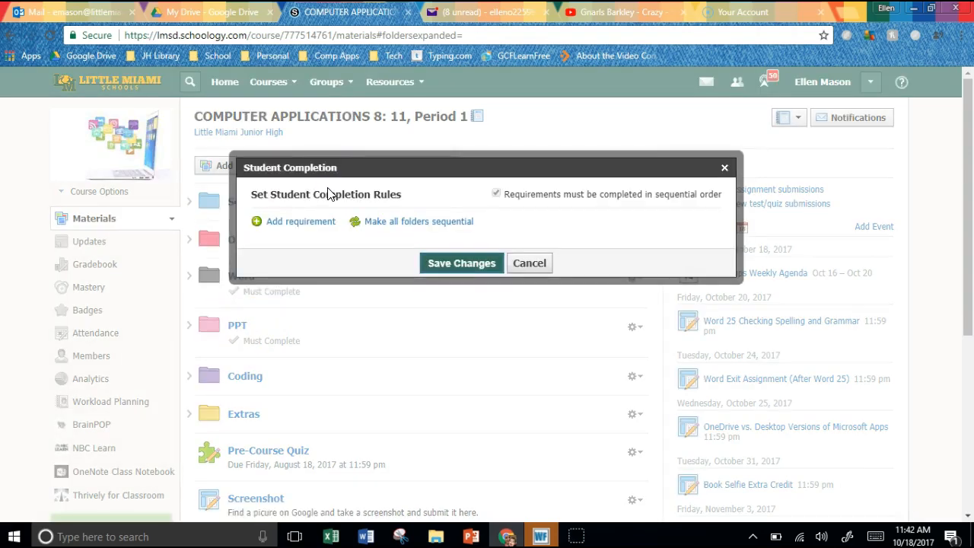
{"action": "left_click", "coordinate": [425, 223]}
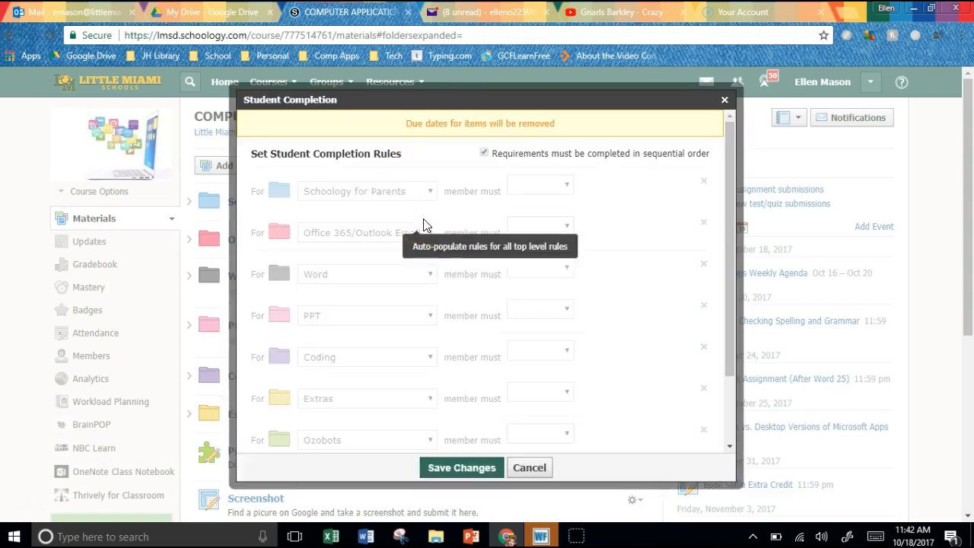
{"action": "left_click", "coordinate": [462, 468]}
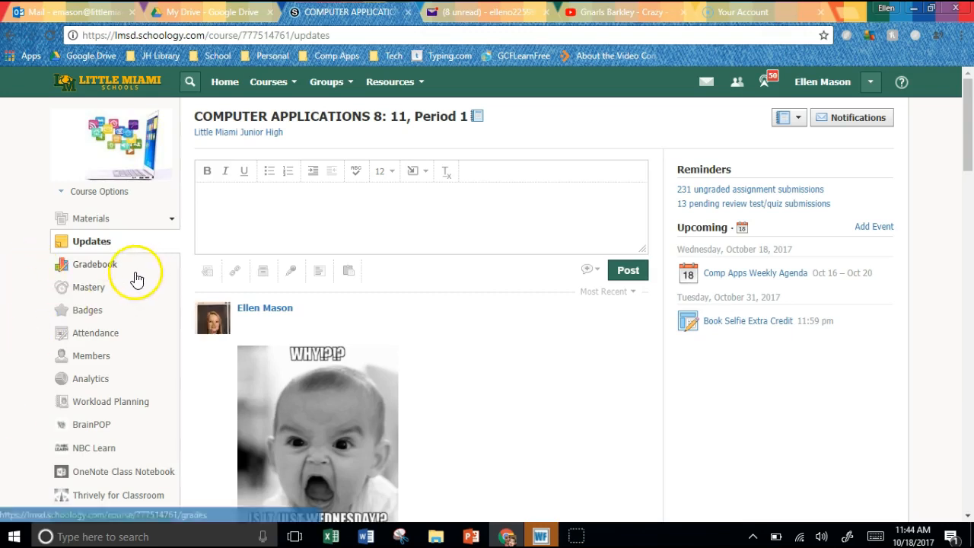
- Open the Bulk Edit page from the course's gradebook
{"action": "left_click", "coordinate": [96, 275]}
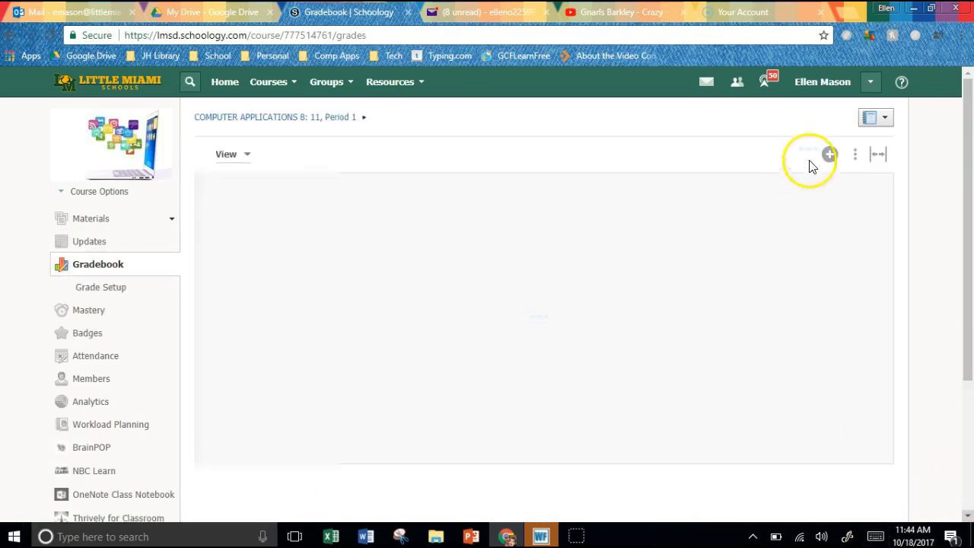
{"action": "left_click", "coordinate": [856, 157]}
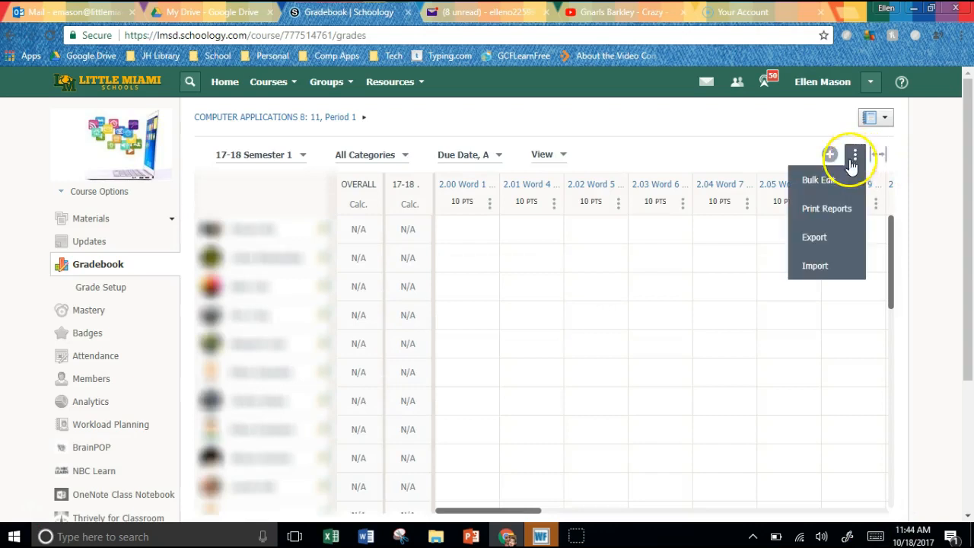
{"action": "left_click", "coordinate": [819, 180]}
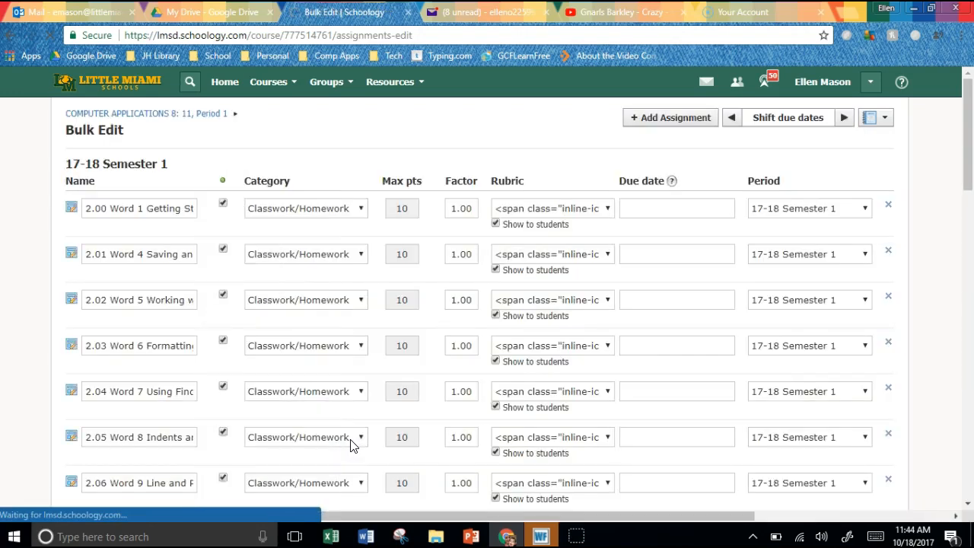
- Check the due date fields of the Word assignments under 17-18 Semester 1, going one by one from 2.00 through 2.07, and review their numbered order
{"action": "scroll", "coordinate": [708, 251], "scroll_direction": "down", "scroll_amount": 1}
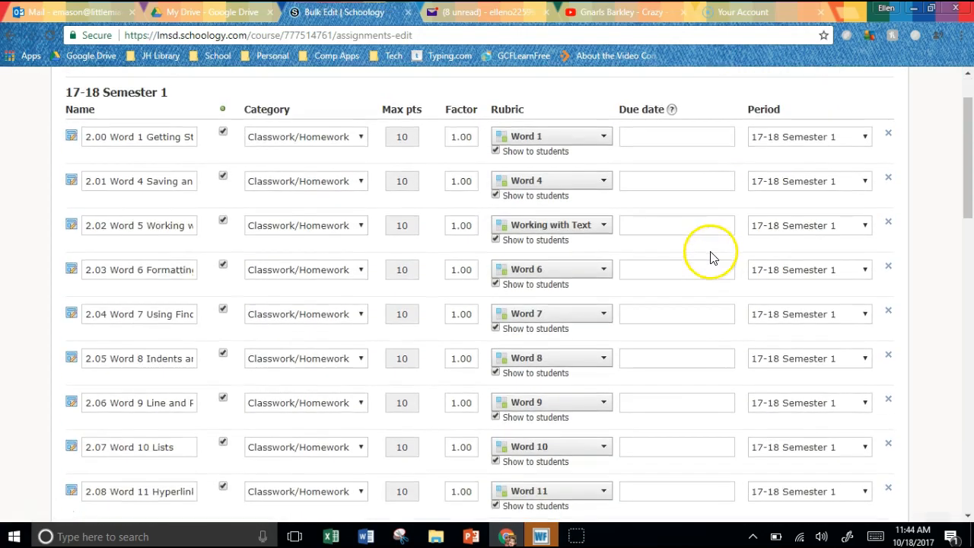
{"action": "scroll", "coordinate": [711, 255], "scroll_direction": "down", "scroll_amount": 2}
{"action": "scroll", "coordinate": [675, 294], "scroll_direction": "up", "scroll_amount": 3}
{"action": "left_click", "coordinate": [657, 208]}
{"action": "left_click", "coordinate": [661, 254]}
{"action": "left_click", "coordinate": [648, 293]}
{"action": "left_click", "coordinate": [647, 338]}
{"action": "left_click", "coordinate": [651, 391]}
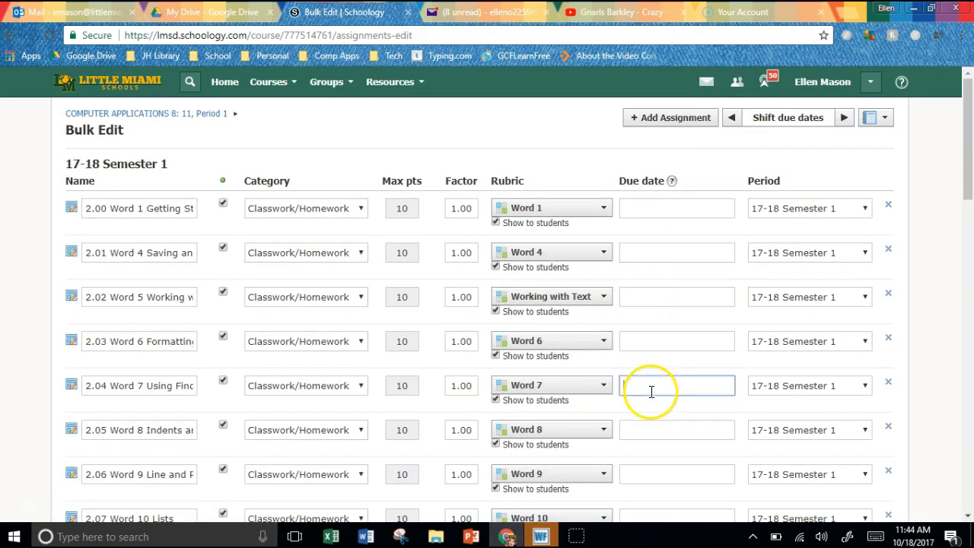
{"action": "left_click", "coordinate": [656, 431]}
{"action": "left_click", "coordinate": [661, 473]}
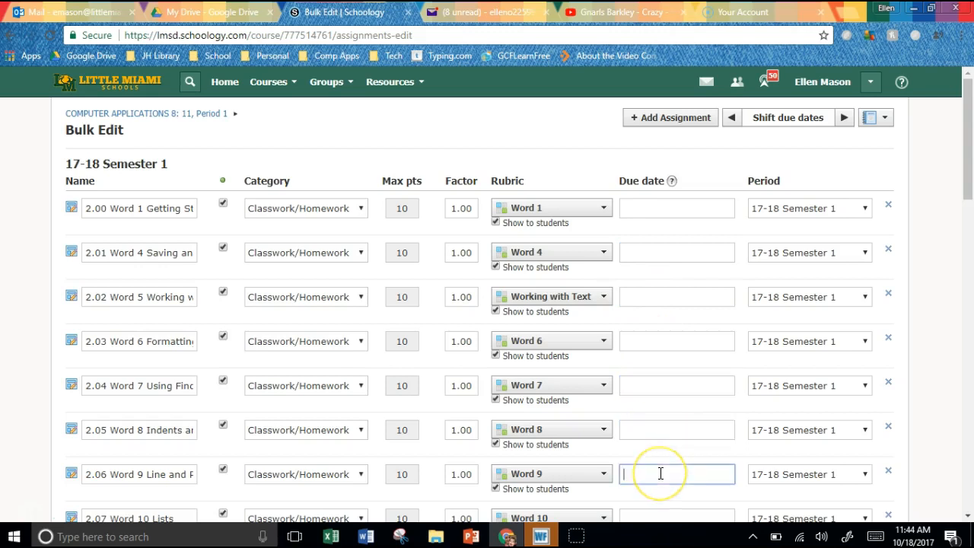
{"action": "scroll", "coordinate": [660, 474], "scroll_direction": "down", "scroll_amount": 1}
{"action": "left_click", "coordinate": [685, 448]}
{"action": "scroll", "coordinate": [685, 447], "scroll_direction": "down", "scroll_amount": 1}
{"action": "left_click", "coordinate": [678, 373]}
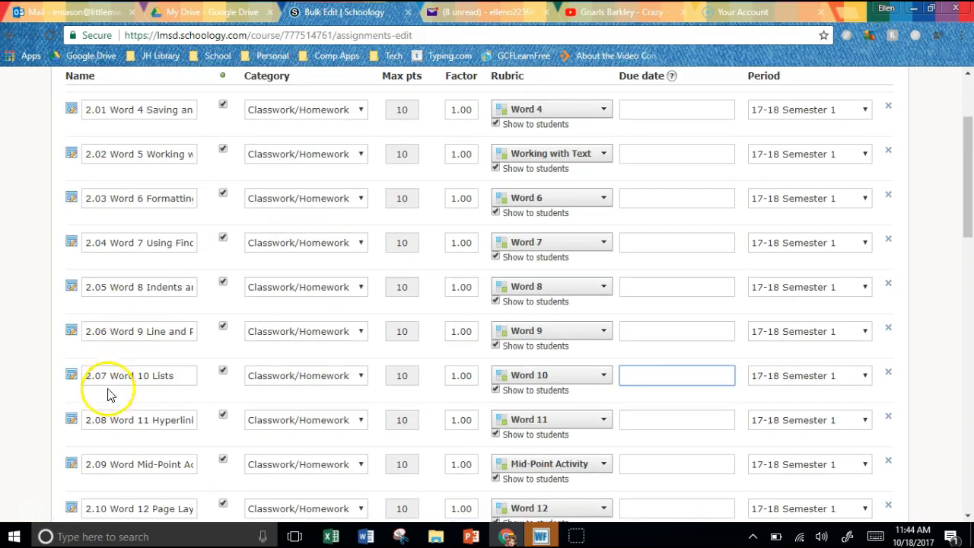
{"action": "scroll", "coordinate": [107, 366], "scroll_direction": "up", "scroll_amount": 1}
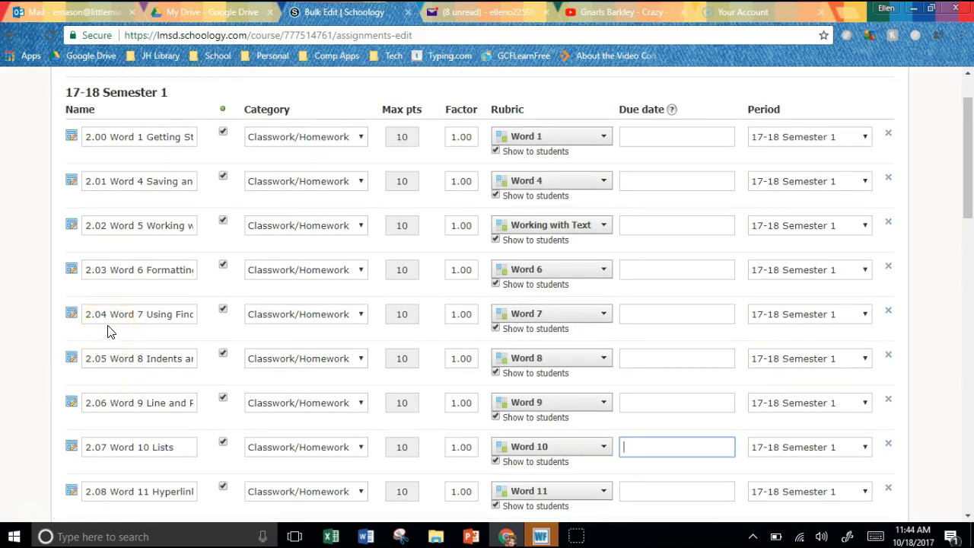
{"action": "scroll", "coordinate": [391, 282], "scroll_direction": "down", "scroll_amount": 2}
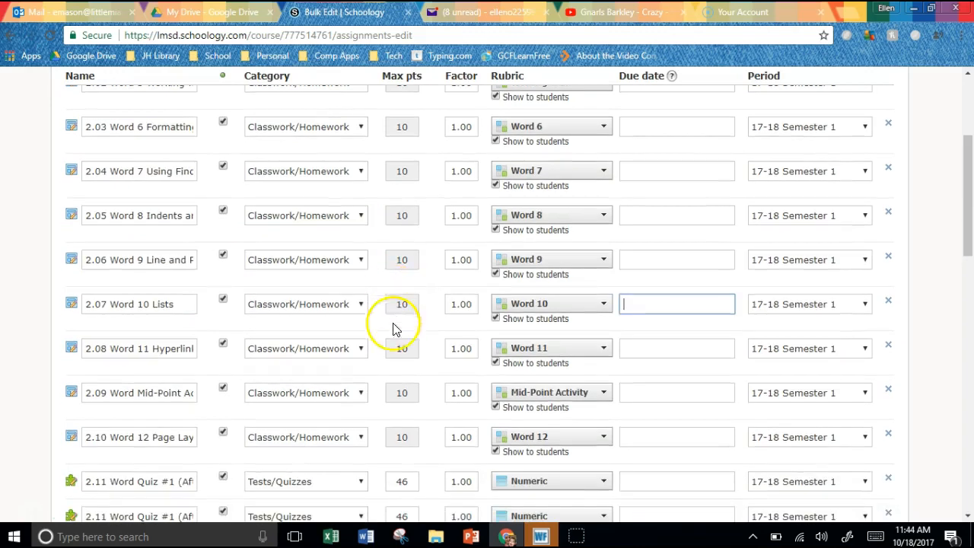
{"action": "scroll", "coordinate": [388, 346], "scroll_direction": "up", "scroll_amount": 2}
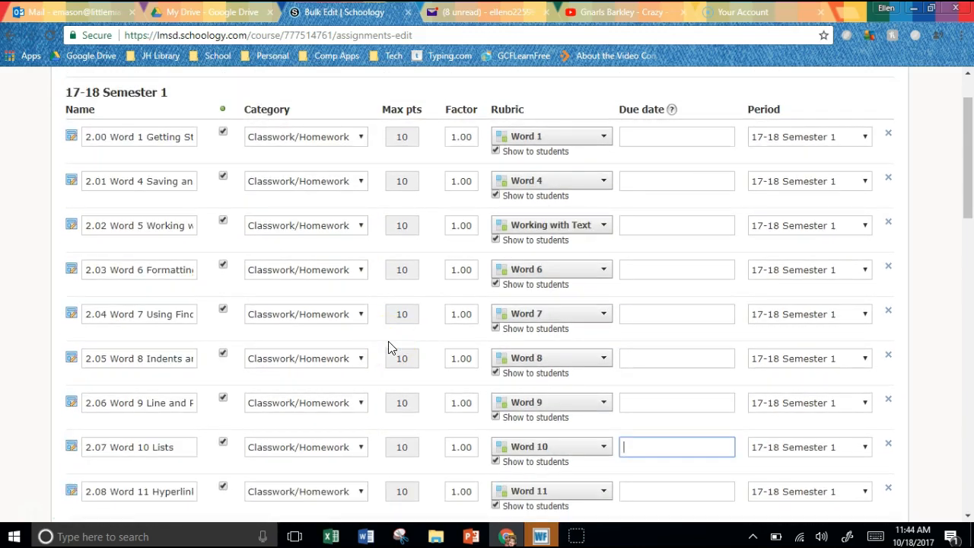